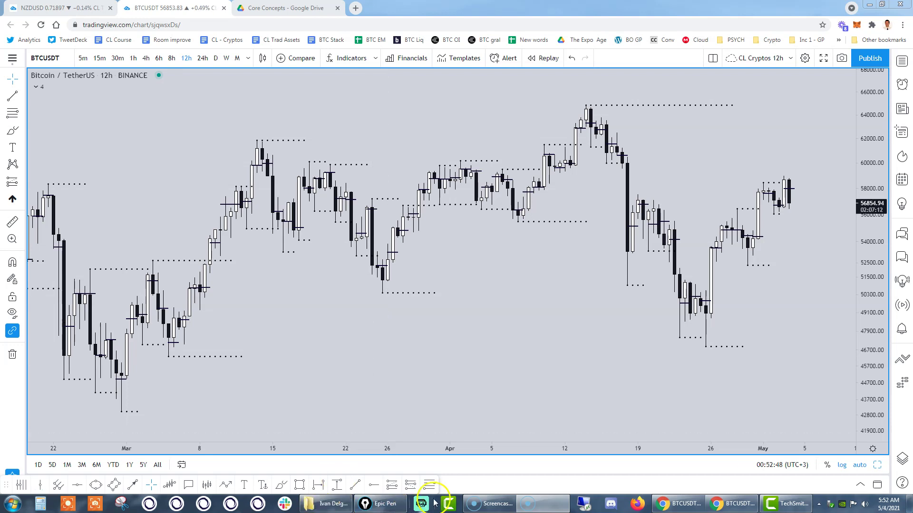
Step: Draw a Fib retracement from the early-April low near 46,149 to 51,263, showing levels -1, -0.5, 0, 0.5 and 1
click(429, 484)
drag(471, 360, 528, 280)
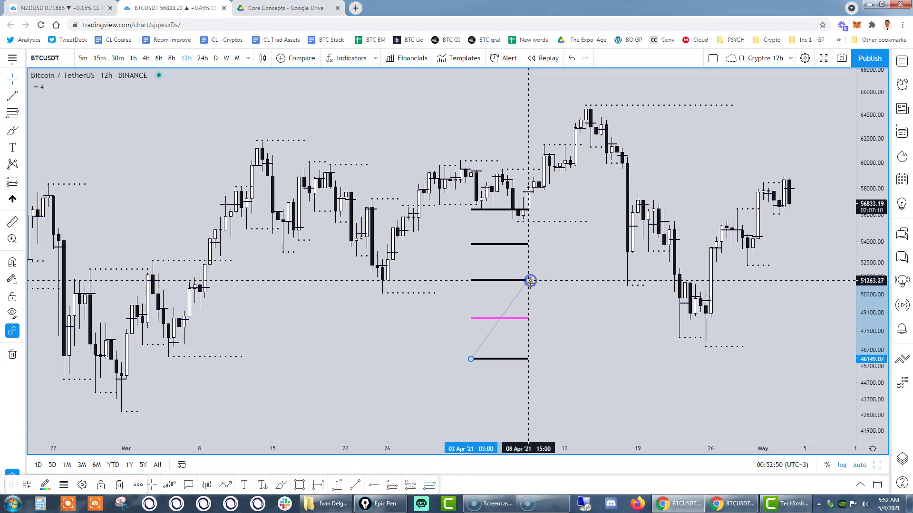
double_click(520, 295)
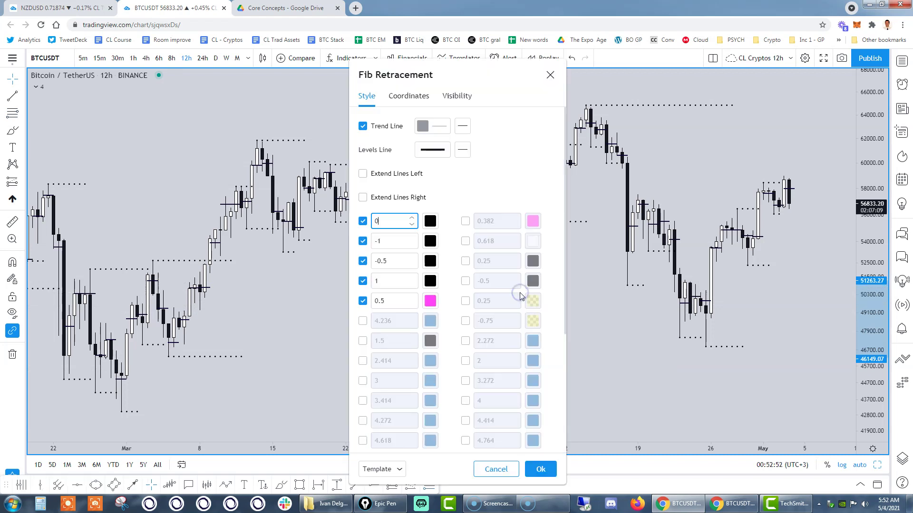
click(545, 470)
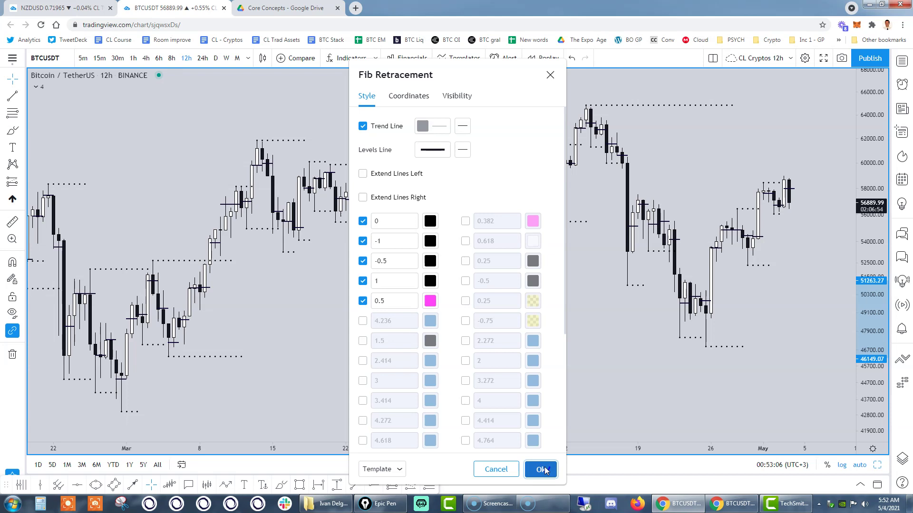
click(542, 469)
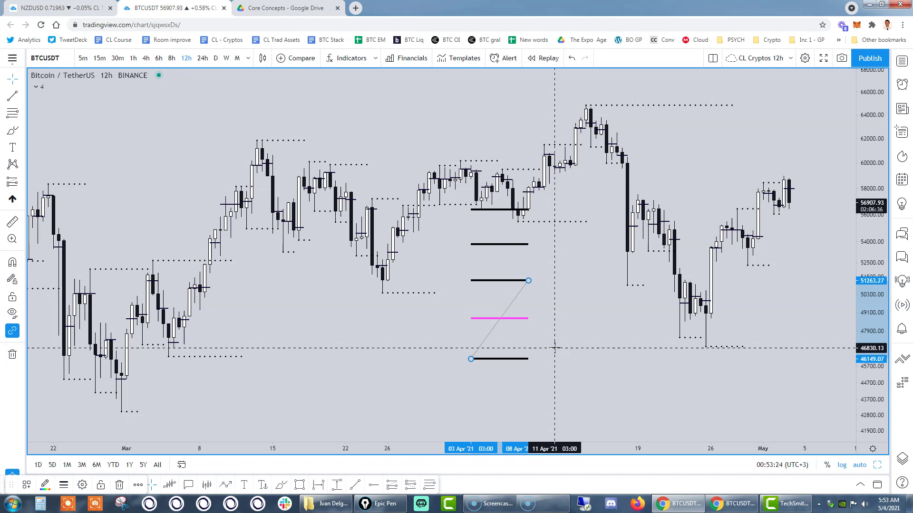
click(538, 346)
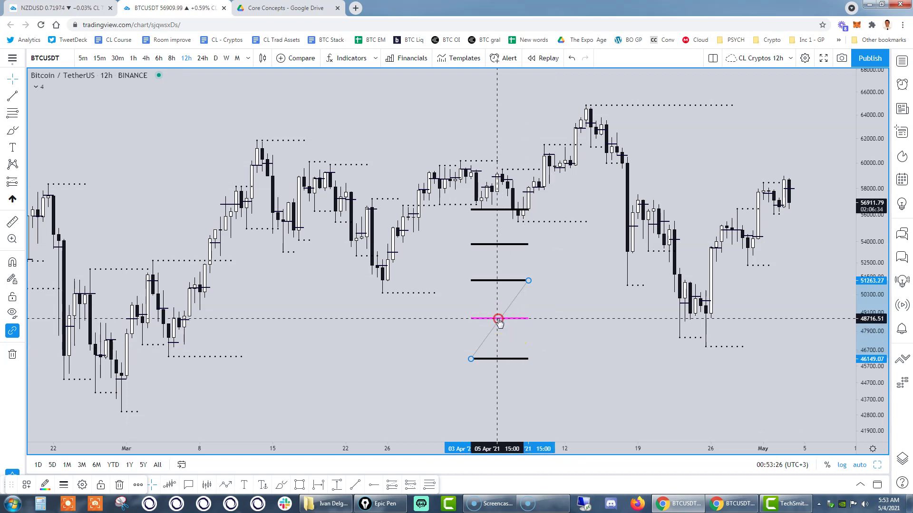
Step: Delete the selected early-April Fibonacci drawing
key(Delete)
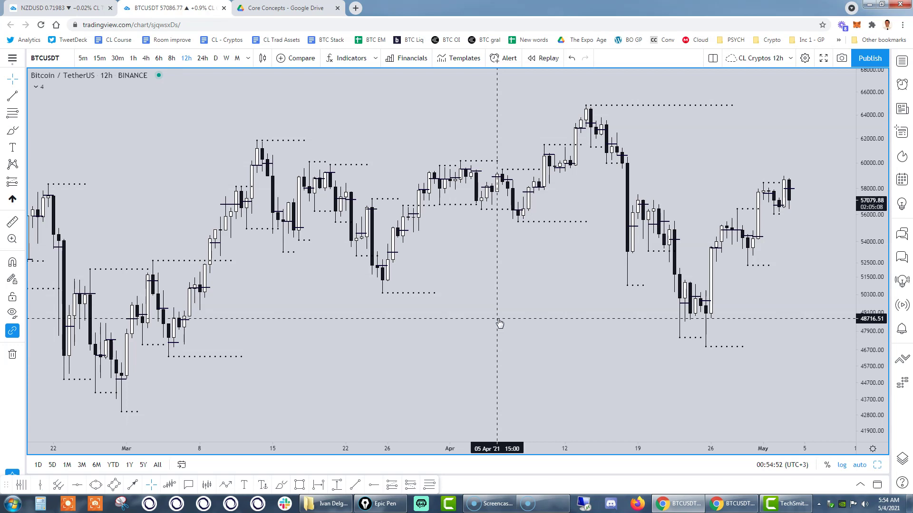
click(430, 484)
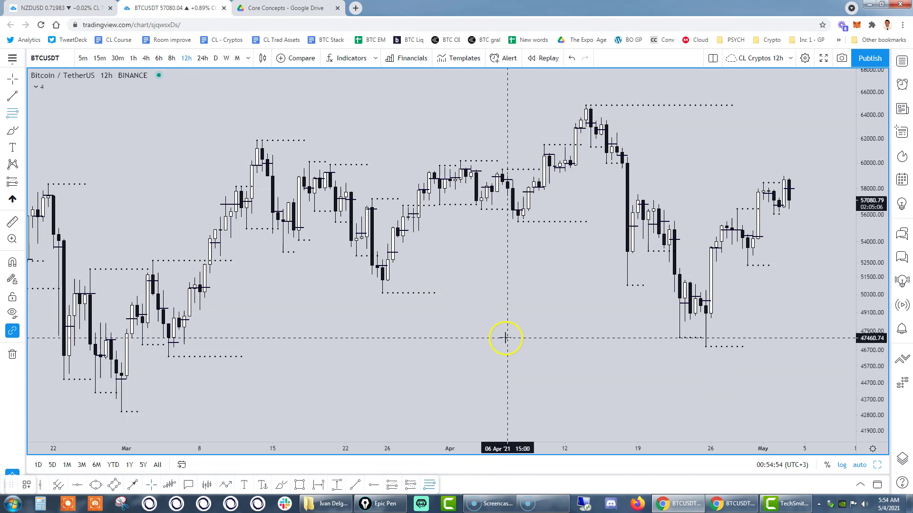
click(507, 346)
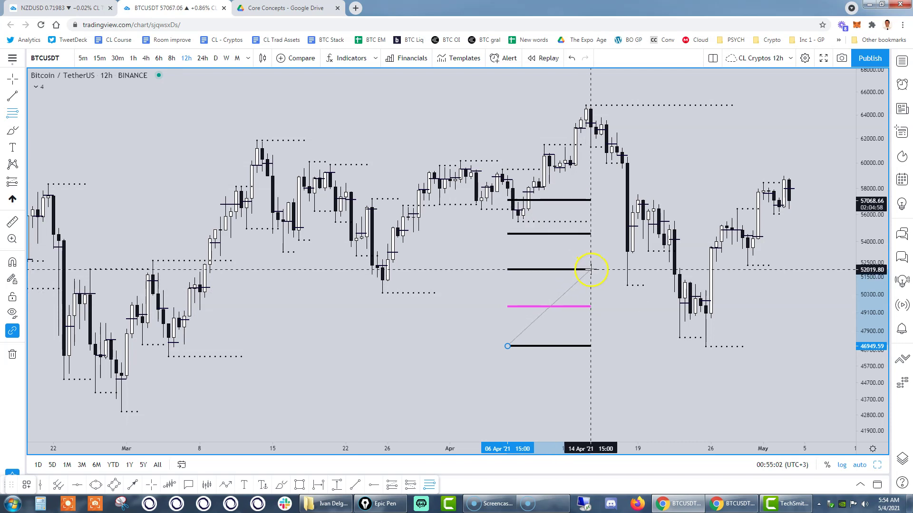
right_click(590, 267)
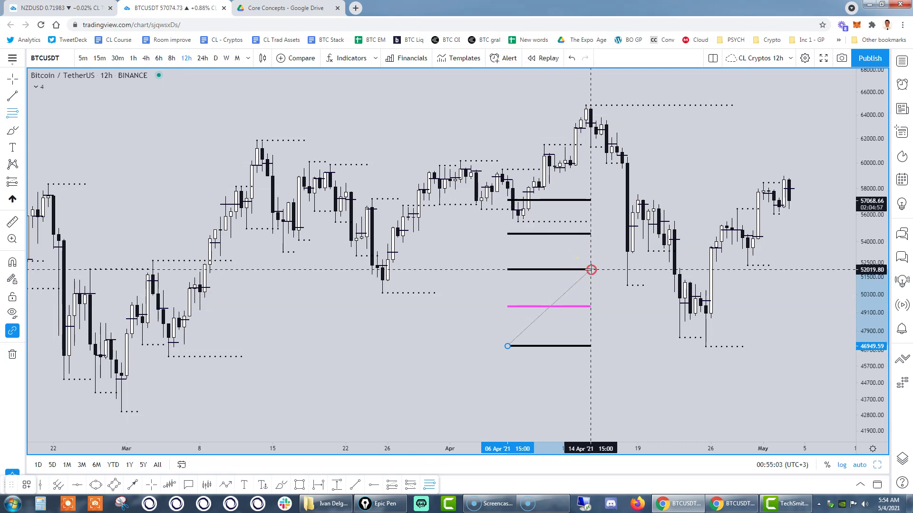
click(466, 324)
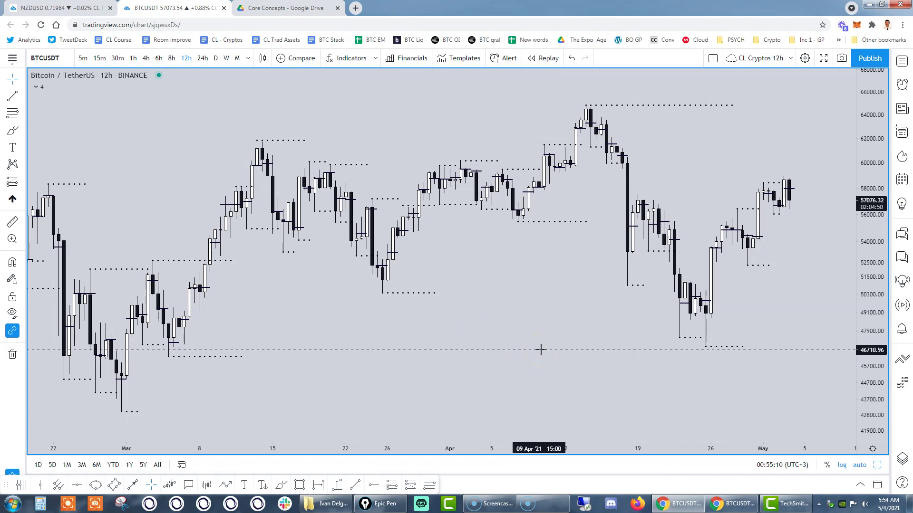
click(591, 351)
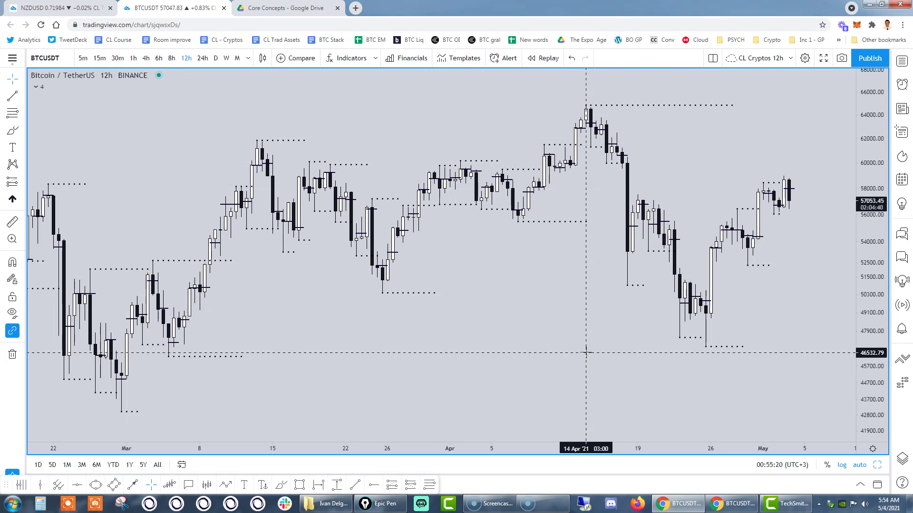
click(587, 352)
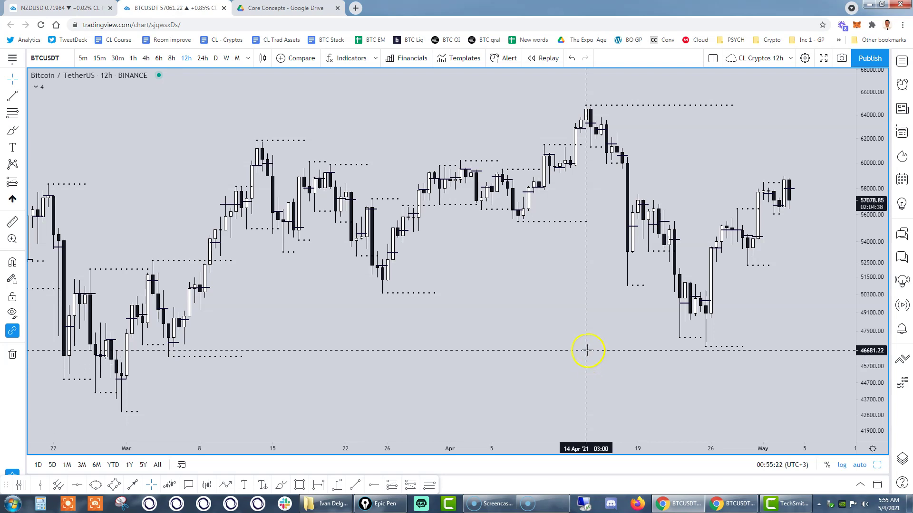
click(595, 368)
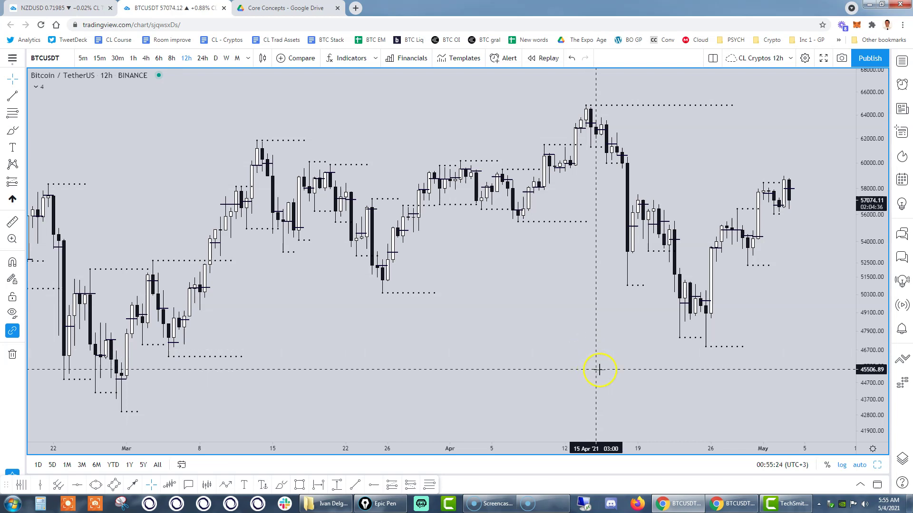
click(588, 349)
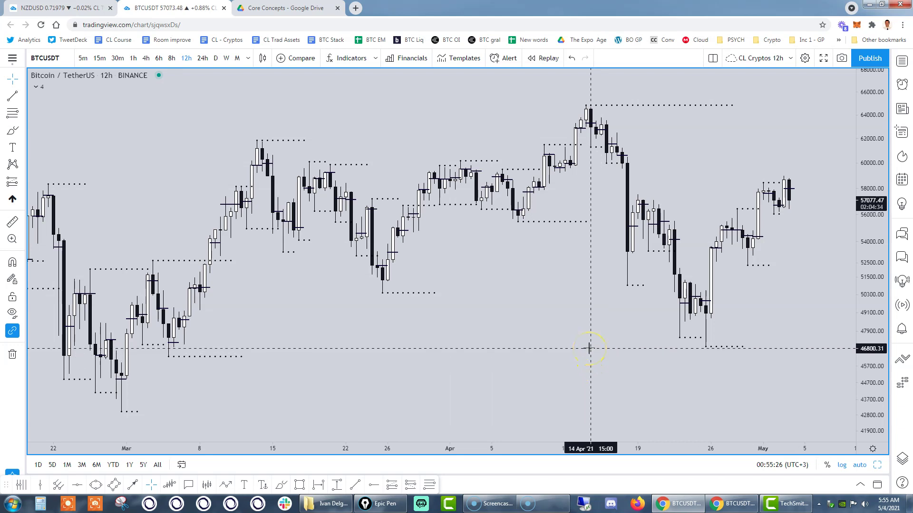
click(603, 342)
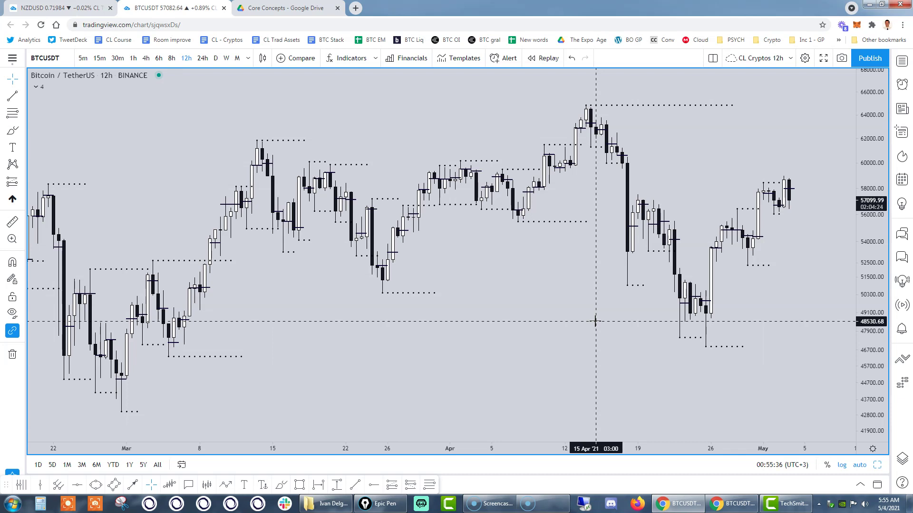
click(586, 321)
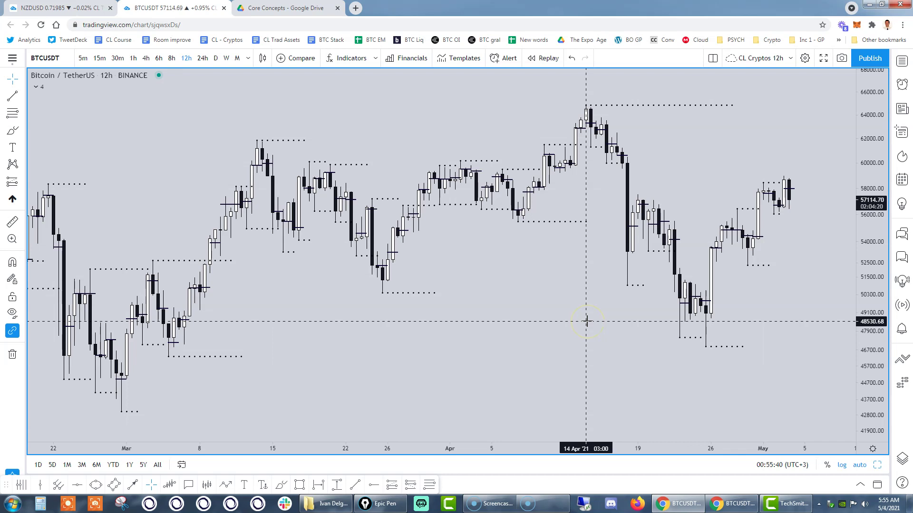
click(257, 440)
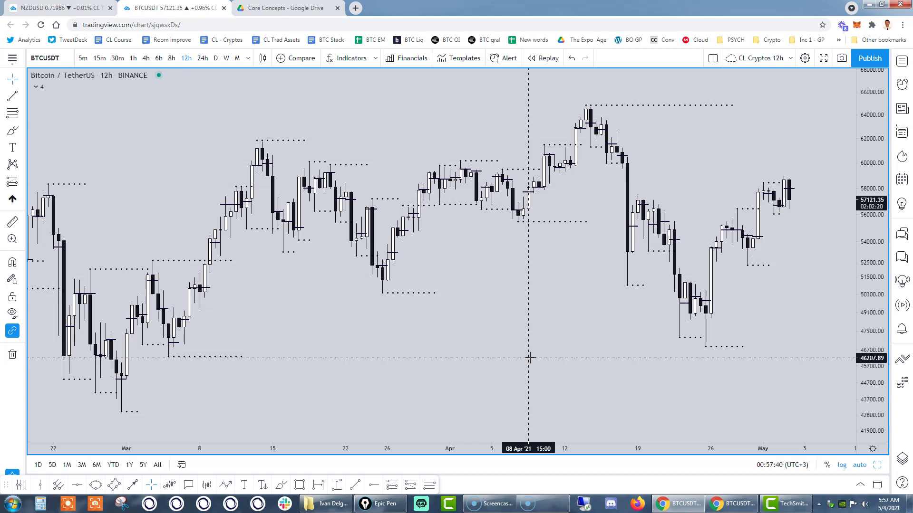
Step: Draw Fib levels from the 52,318 late-April low to about 60,380 and box the 60,000 level in pink
scroll(775, 333, up, 1)
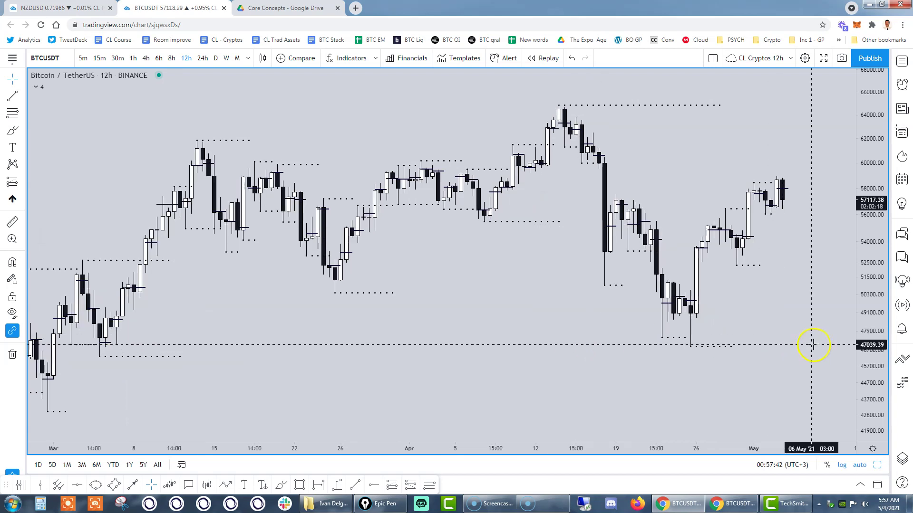
scroll(804, 352, right, 1)
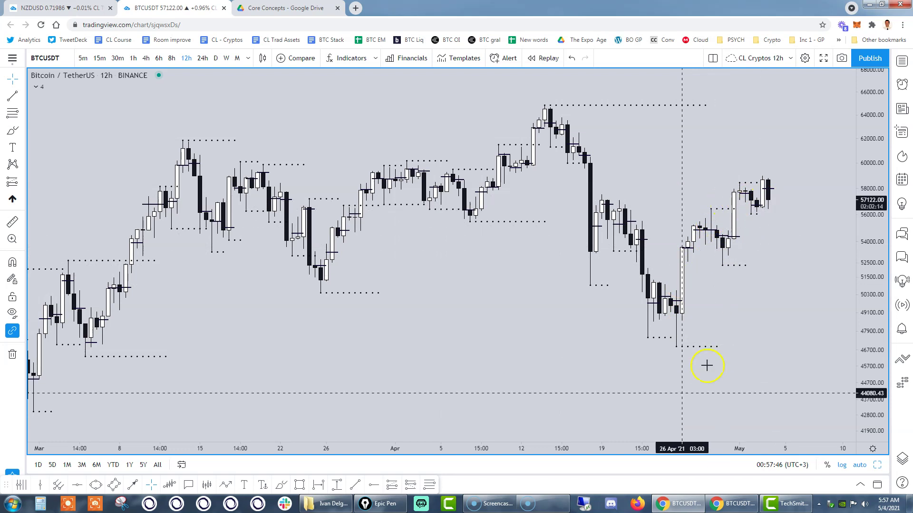
click(429, 485)
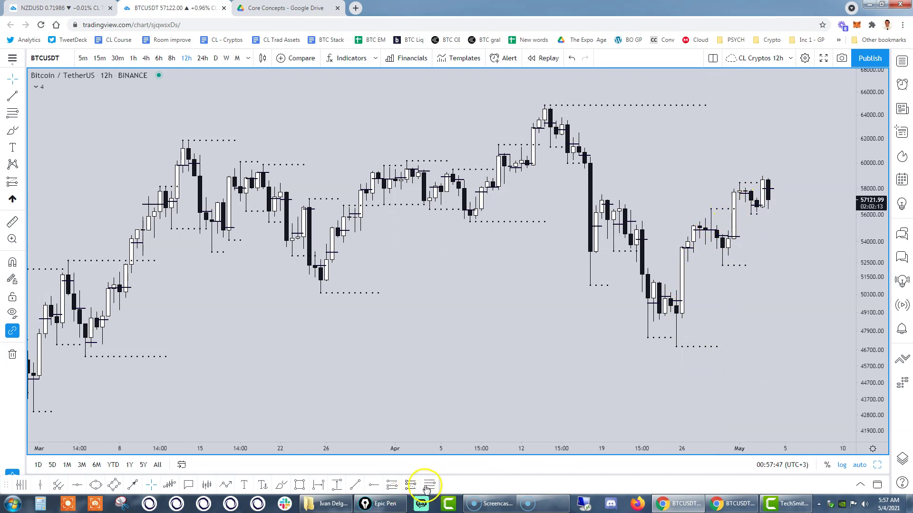
click(739, 265)
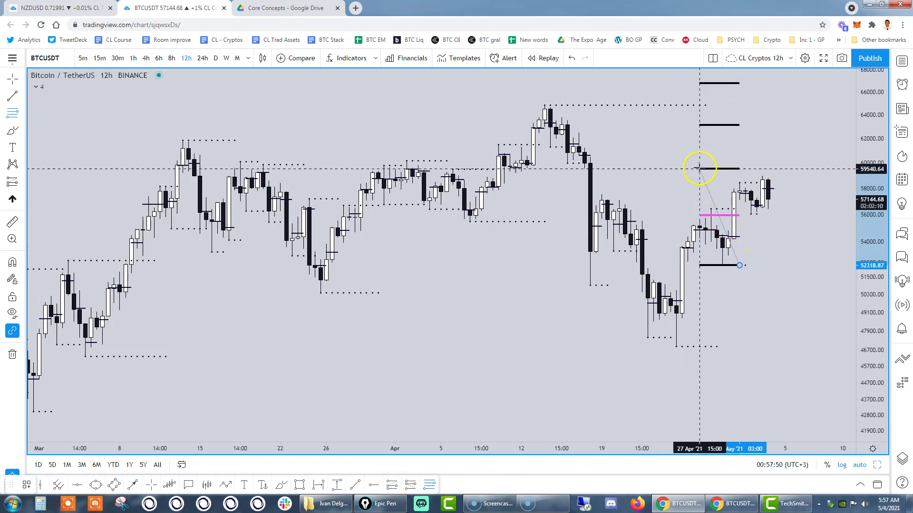
click(697, 158)
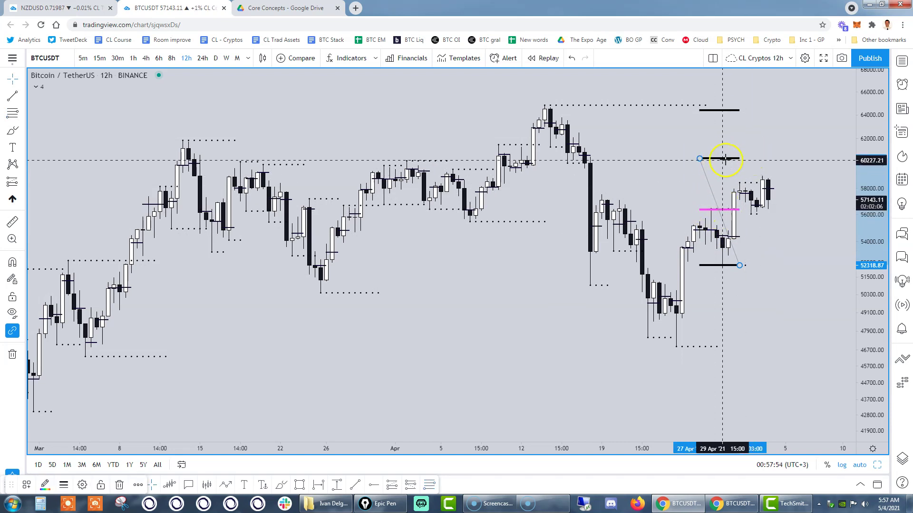
click(300, 485)
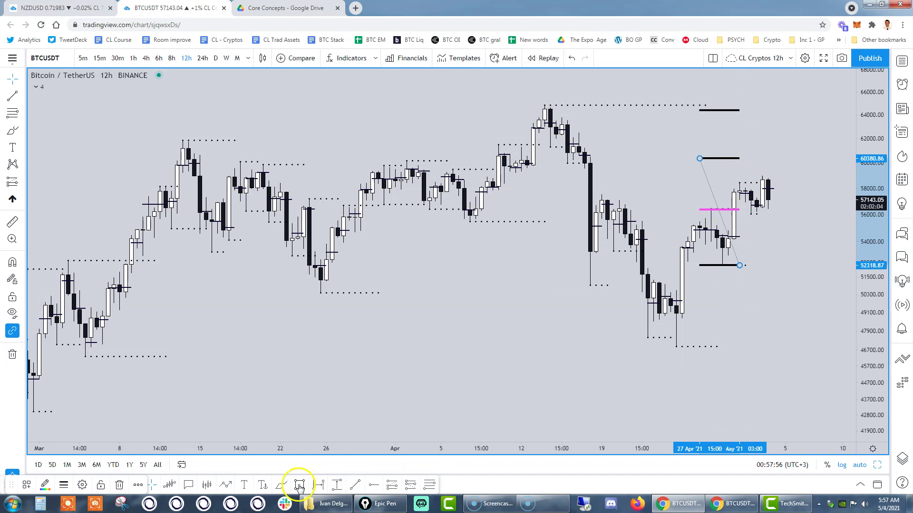
drag(689, 157, 814, 162)
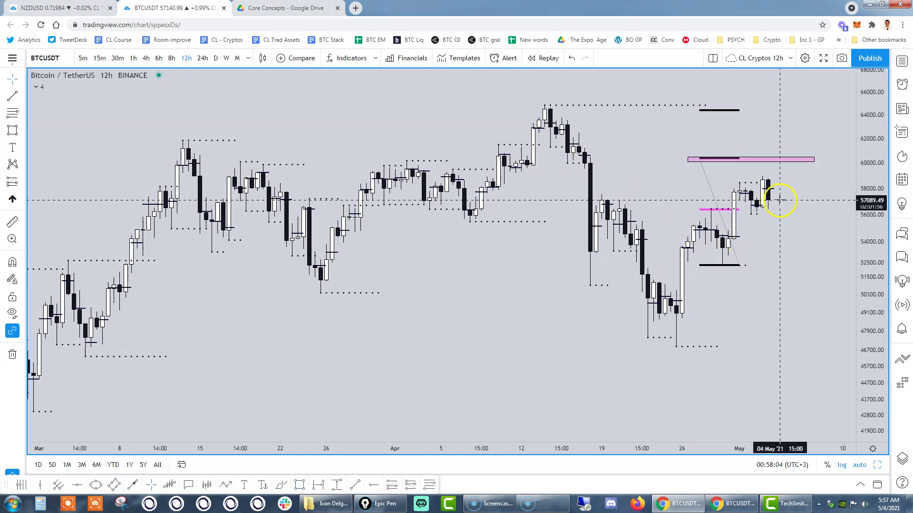
Step: Draw new Fib levels anchored at the early-May low near 56,044
click(428, 486)
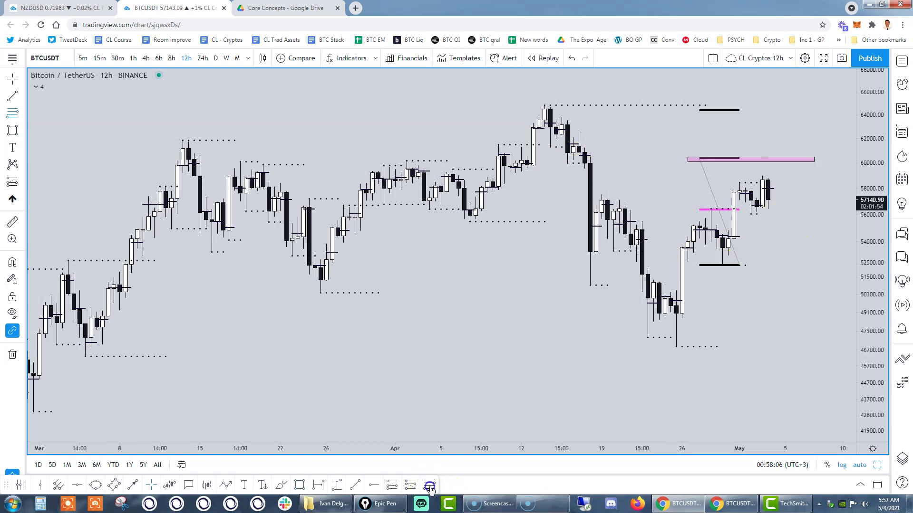
click(785, 214)
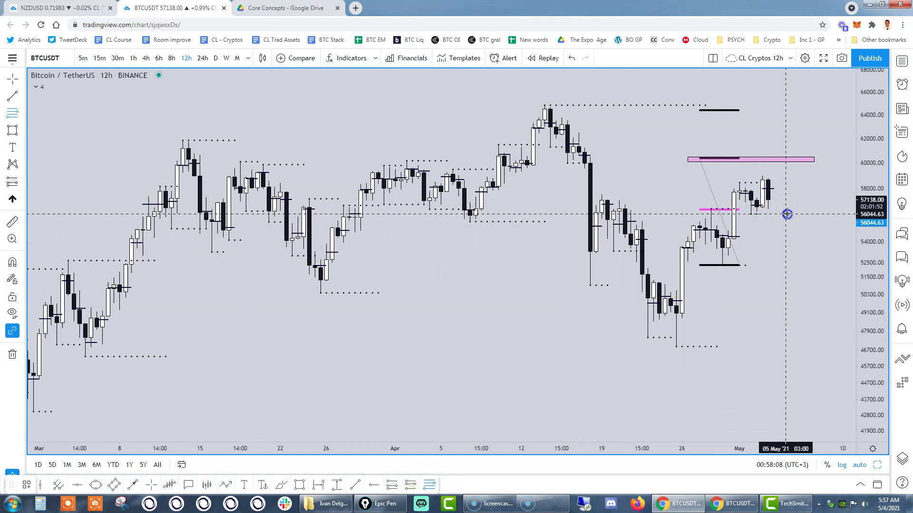
click(728, 155)
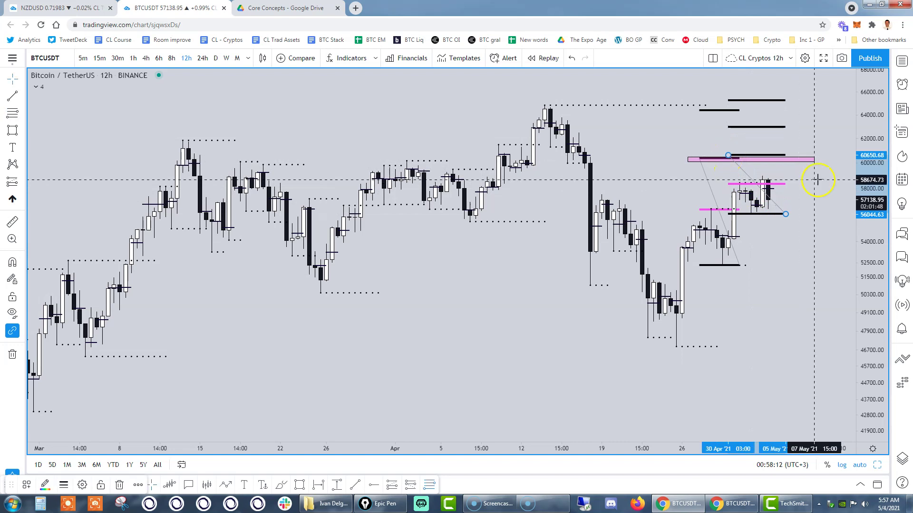
Step: Raise the pink zone's top edge to about 60,960, then deselect it
drag(814, 157, 814, 151)
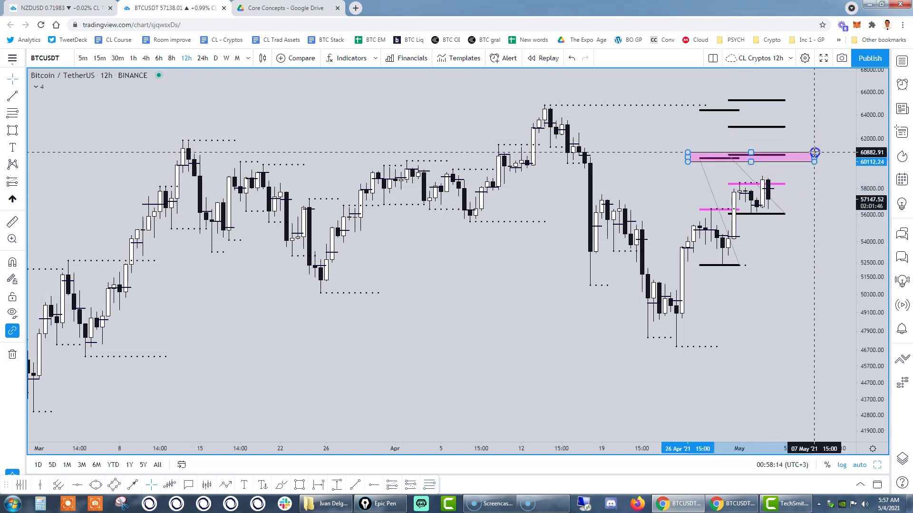
click(816, 169)
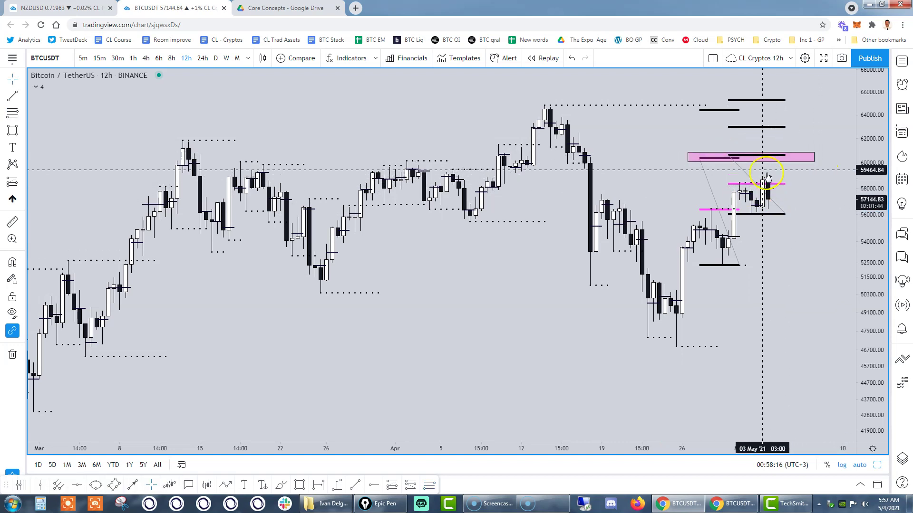
click(791, 159)
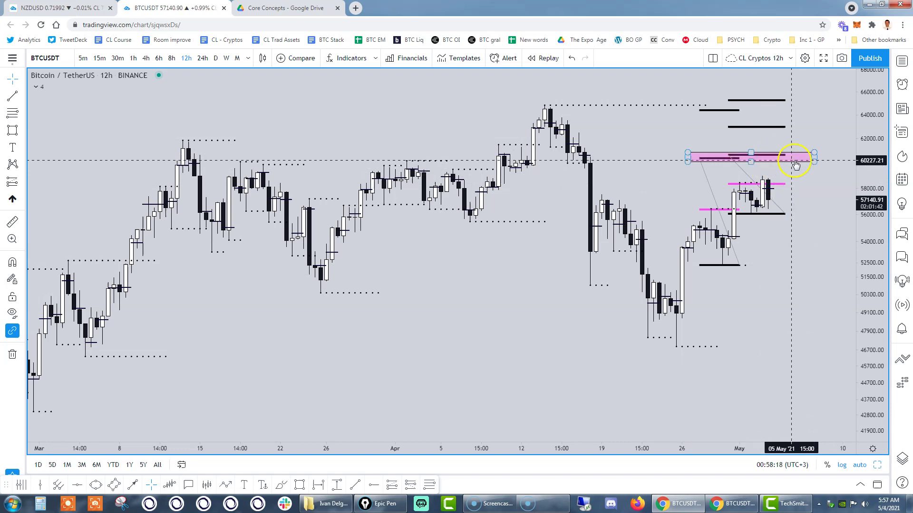
click(798, 165)
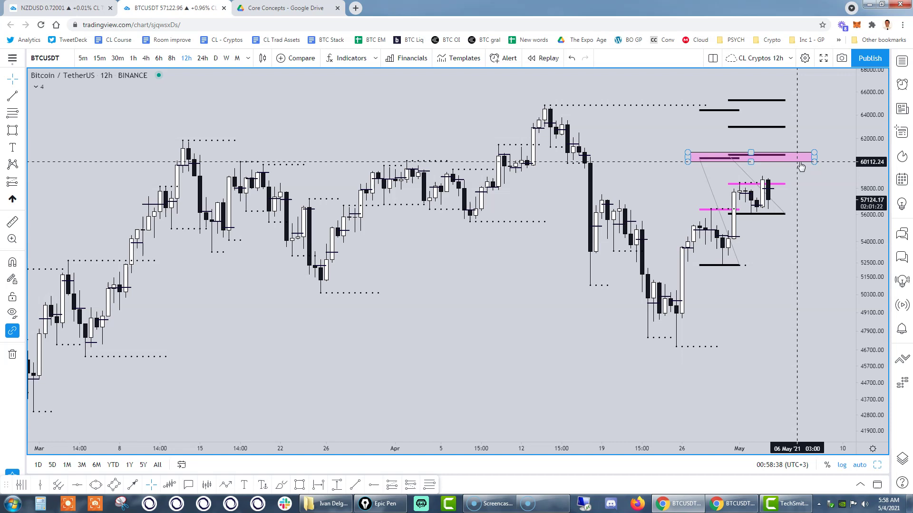
click(778, 181)
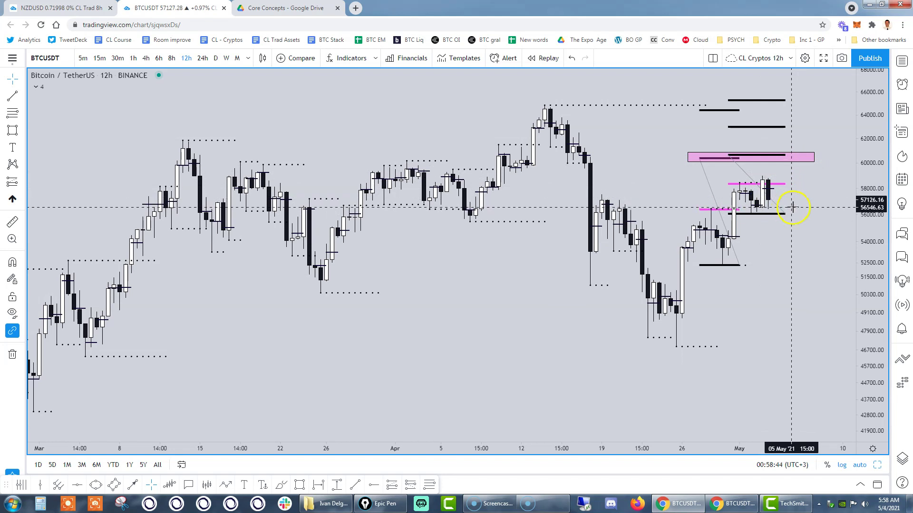
click(810, 164)
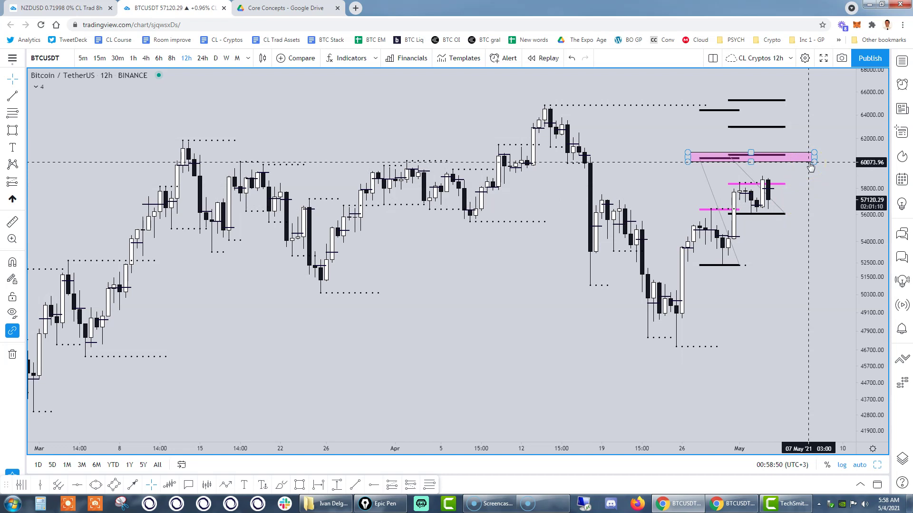
click(784, 204)
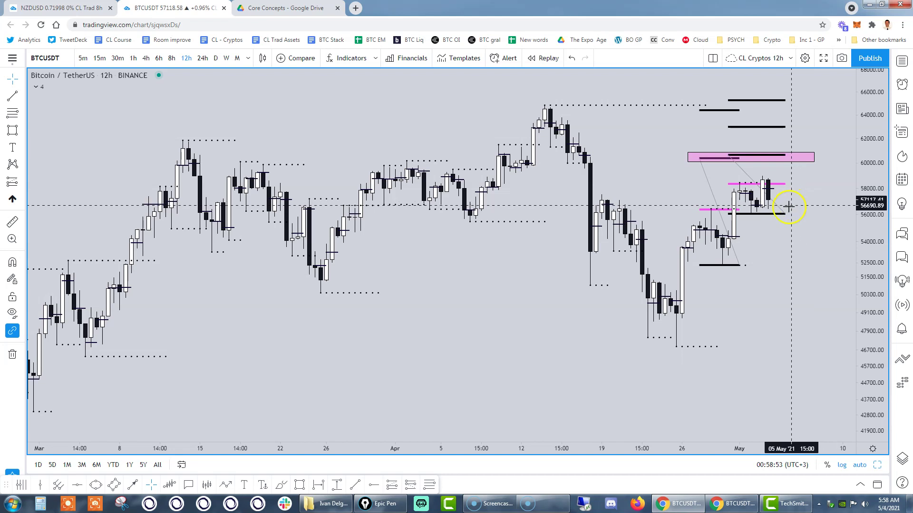
Step: Hand-draw a black box around the late-April rally base
click(299, 485)
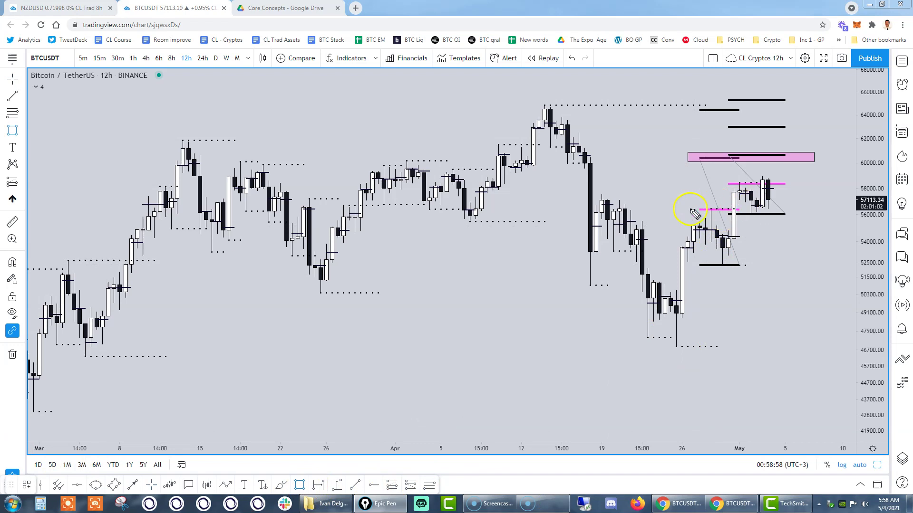
mouse_move(685, 211)
mouse_down()
mouse_move(753, 209)
mouse_move(690, 226)
mouse_move(695, 270)
mouse_move(752, 269)
mouse_up()
drag(751, 211, 751, 272)
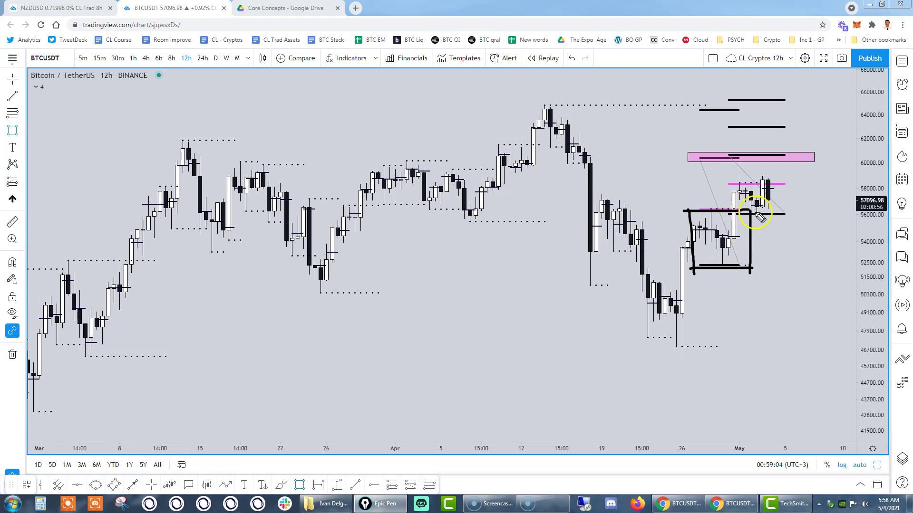
Step: Box the latest consolidation candles and thickly underline the pink target zone near 60,000
mouse_move(735, 211)
mouse_down()
mouse_move(795, 210)
mouse_move(782, 217)
mouse_up()
mouse_move(739, 182)
mouse_down()
mouse_move(739, 209)
mouse_move(781, 186)
mouse_up()
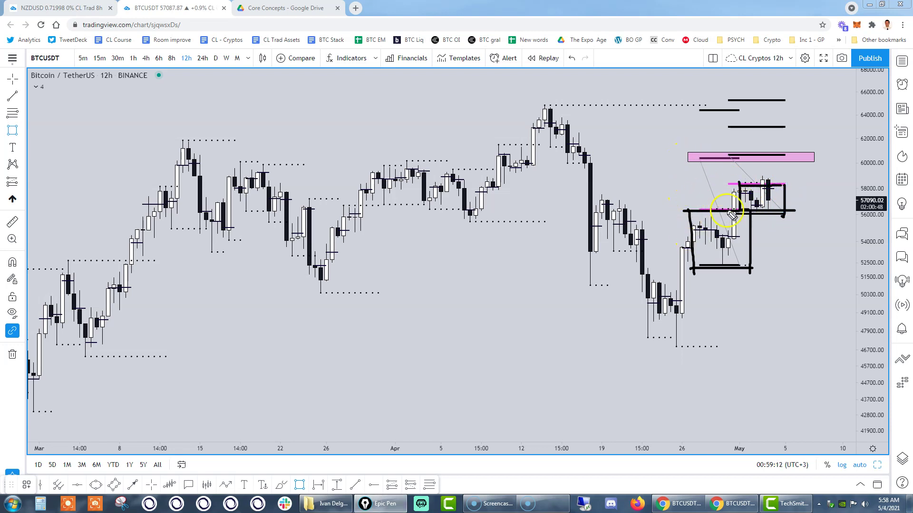
drag(685, 160, 782, 159)
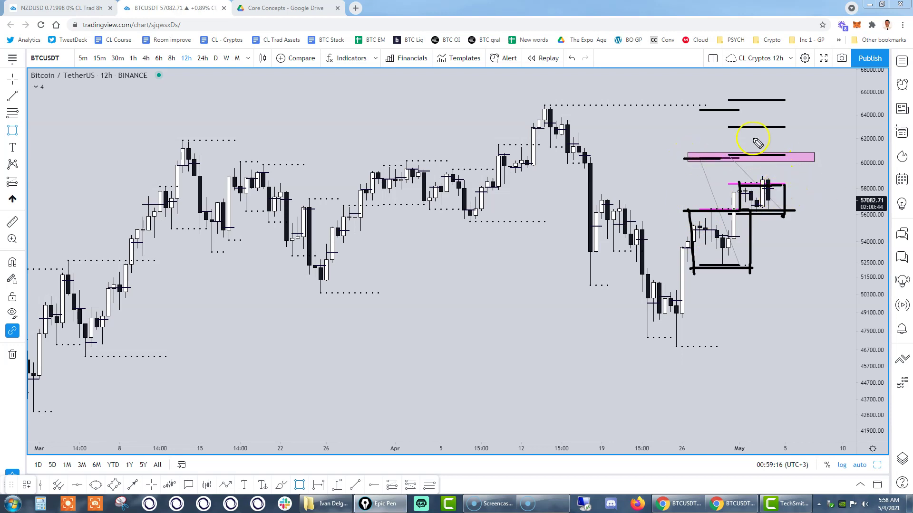
mouse_move(737, 155)
mouse_down()
mouse_move(806, 153)
mouse_move(694, 147)
mouse_move(747, 166)
mouse_move(825, 164)
mouse_move(728, 147)
mouse_up()
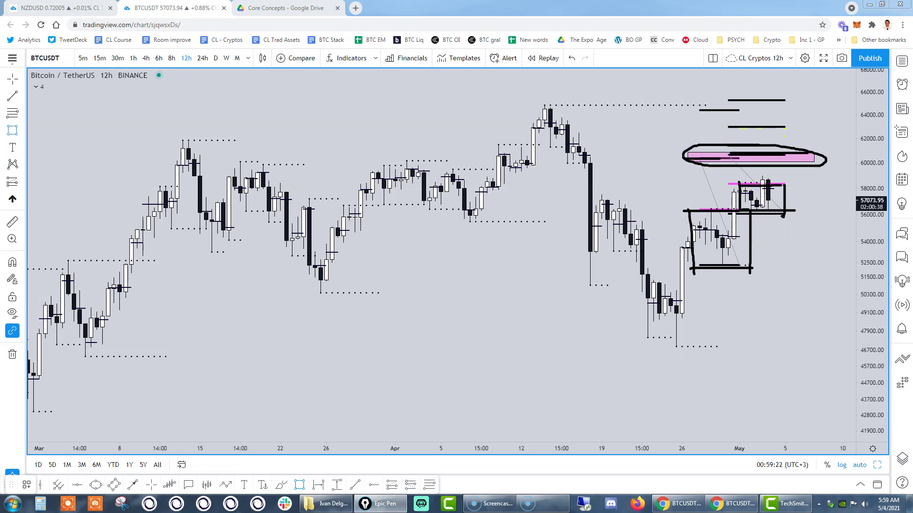
Step: Wipe the hand-drawn ink and remove the projection line drawings
key(ctrl+shift+c)
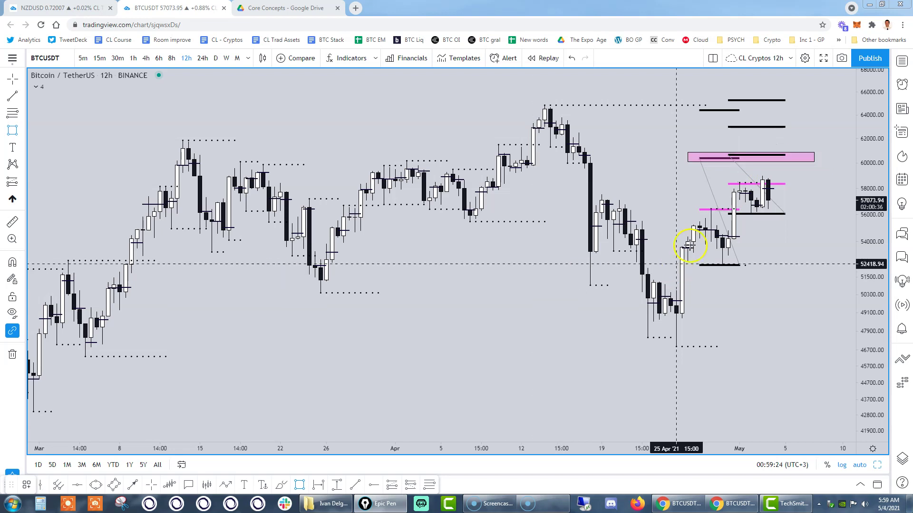
click(777, 212)
click(741, 264)
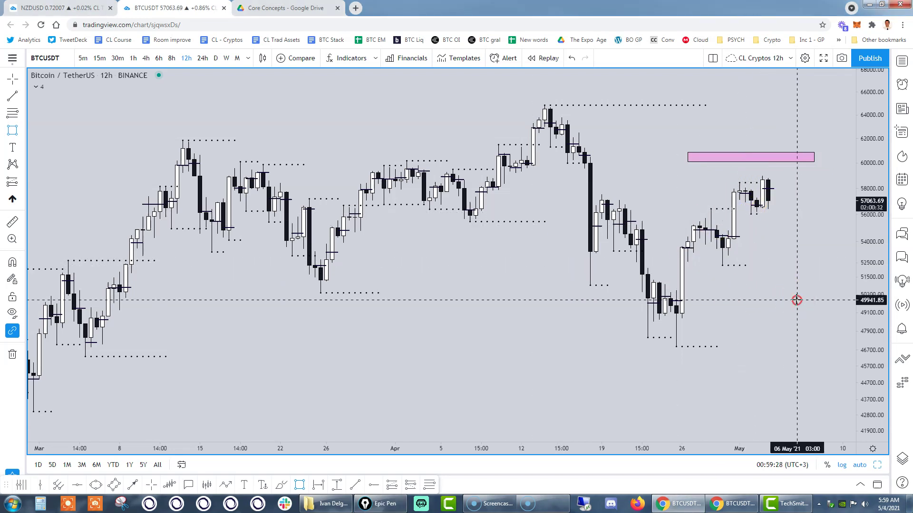
Step: Delete the pink target zone and pan the chart to show more of April
click(790, 158)
key(Delete)
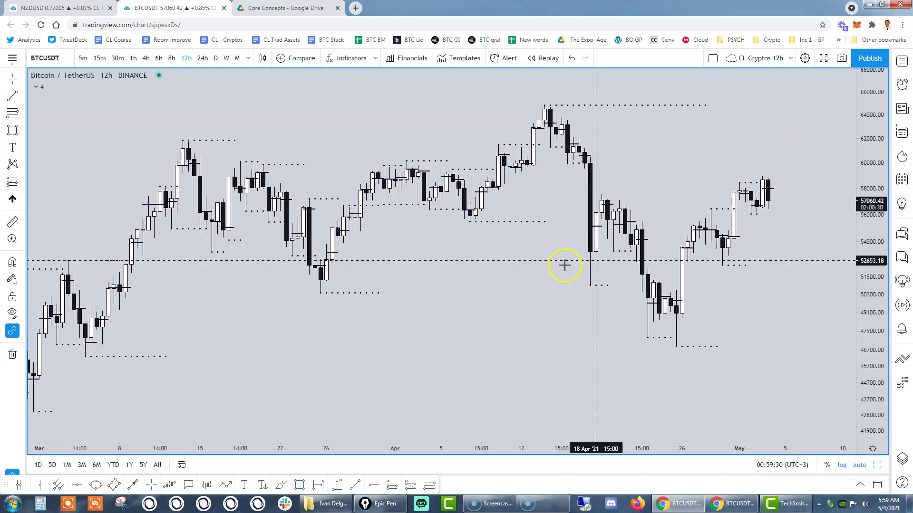
mouse_move(523, 263)
mouse_down()
mouse_move(591, 259)
mouse_move(532, 262)
mouse_up()
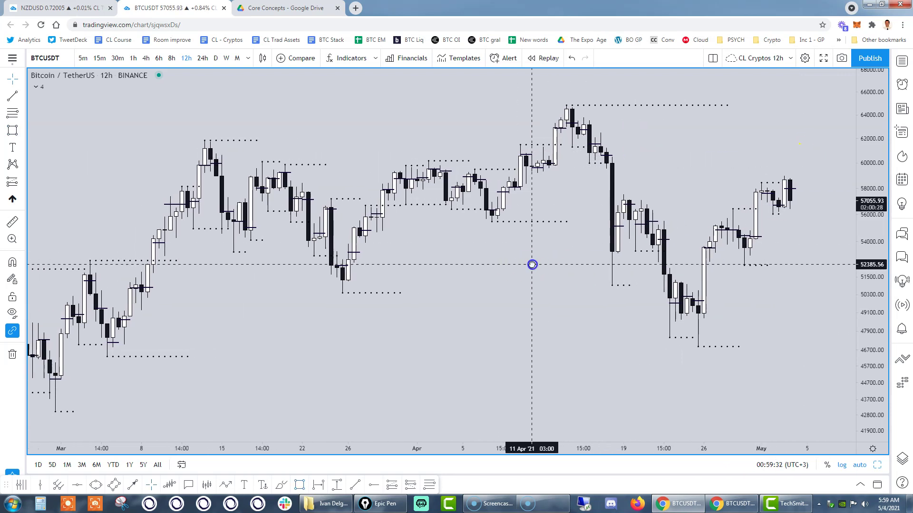
click(531, 268)
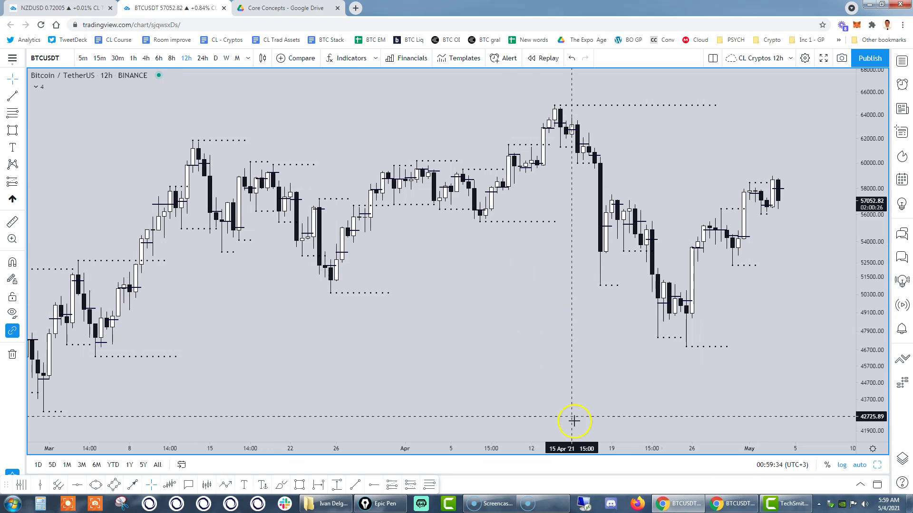
click(426, 488)
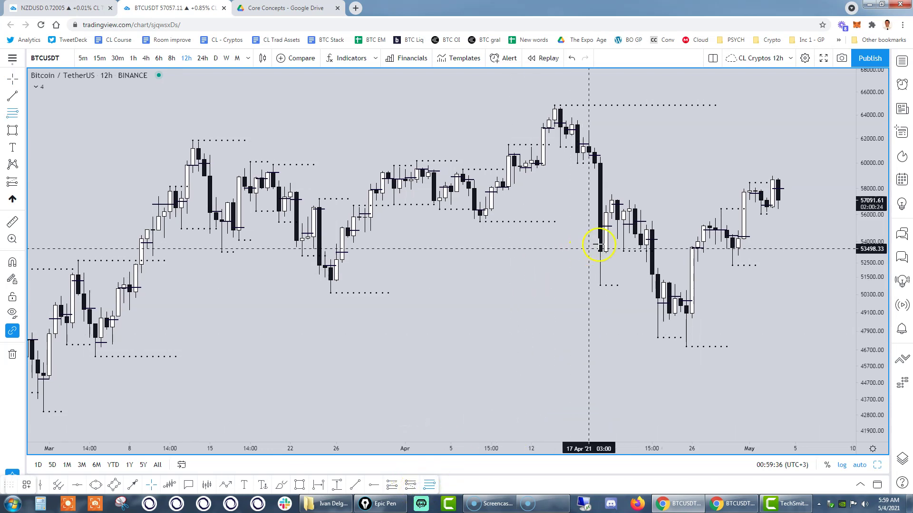
Step: Project a Fib move from the 64,721 high to 46,355, ink a box around the leg, and underline 46,355
click(498, 105)
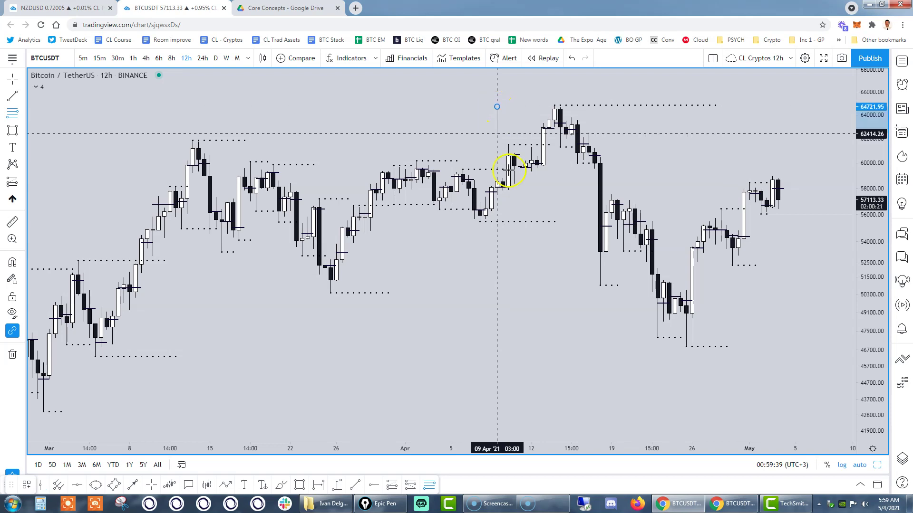
click(621, 355)
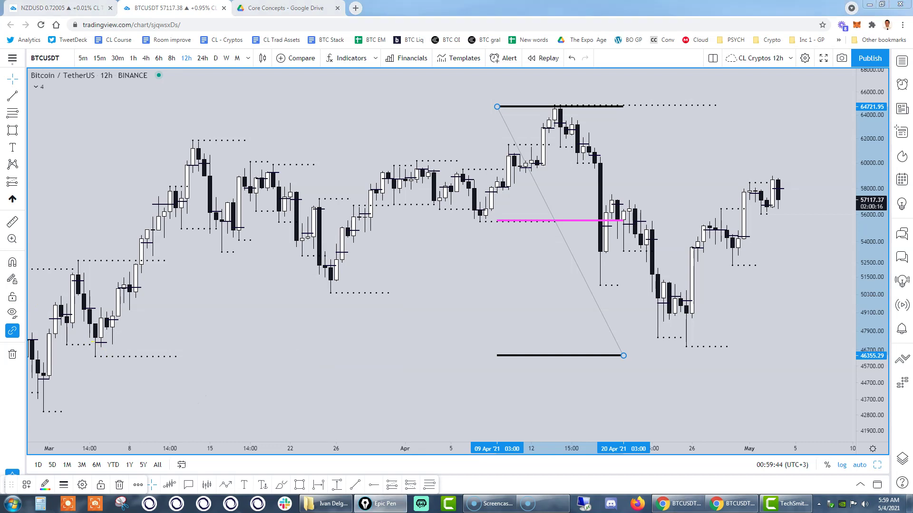
mouse_move(457, 105)
mouse_down()
mouse_move(680, 104)
mouse_move(659, 226)
mouse_up()
mouse_move(457, 103)
mouse_down()
mouse_move(457, 221)
mouse_move(669, 224)
mouse_up()
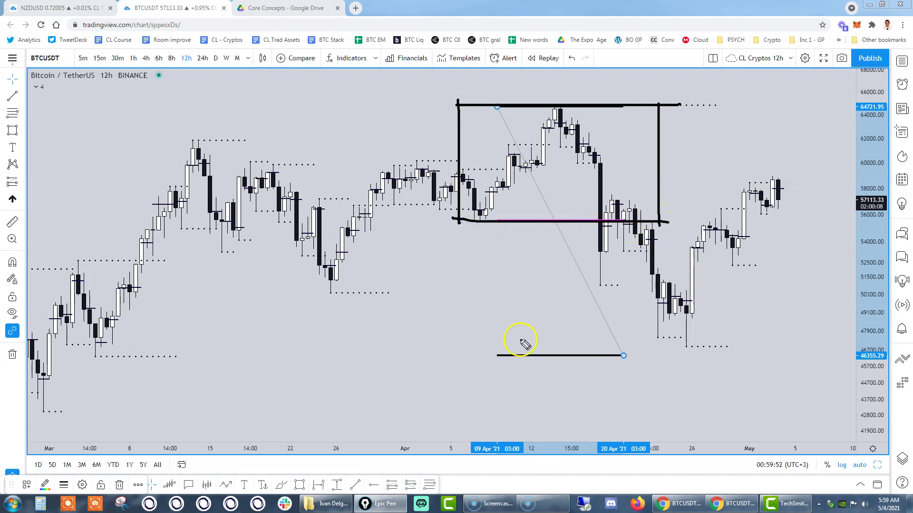
mouse_move(465, 357)
mouse_down()
mouse_move(728, 357)
mouse_move(690, 351)
mouse_move(689, 344)
mouse_up()
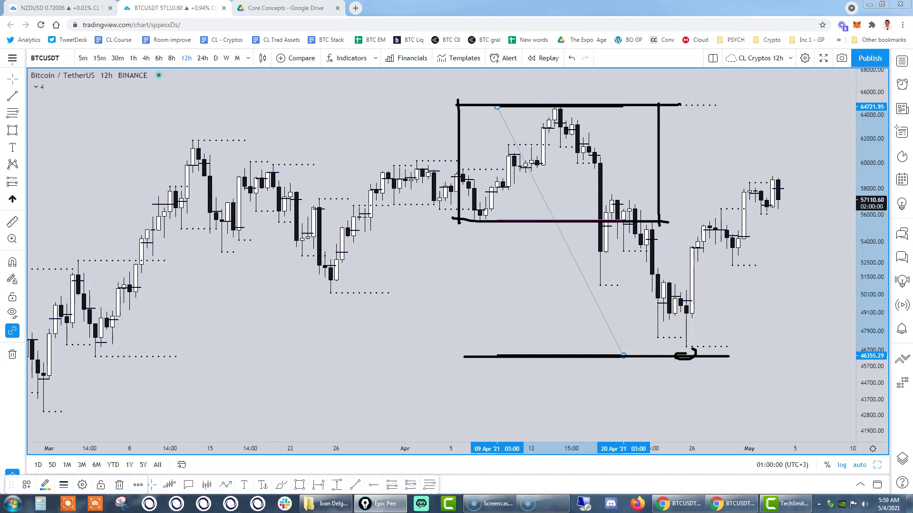
Step: Project a second Fib move from the 19 April bounce to about 44,645 and mark that target
click(430, 485)
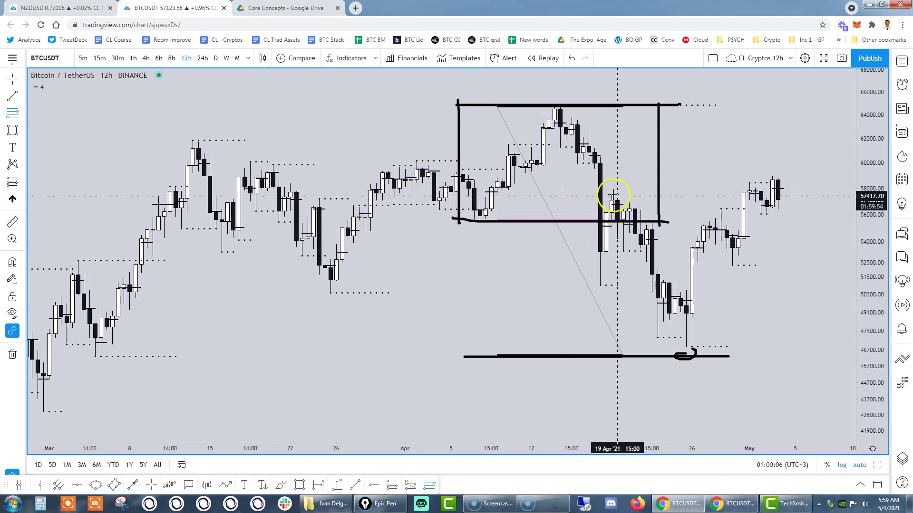
click(589, 196)
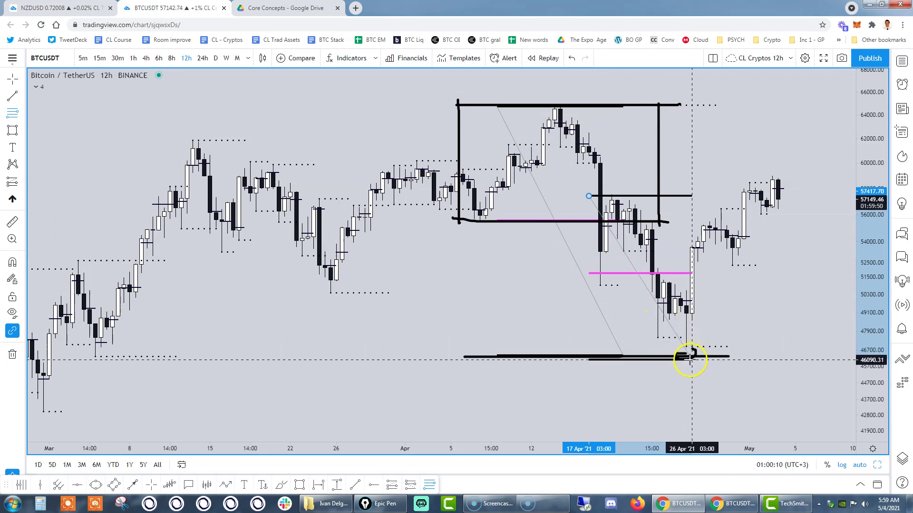
click(686, 383)
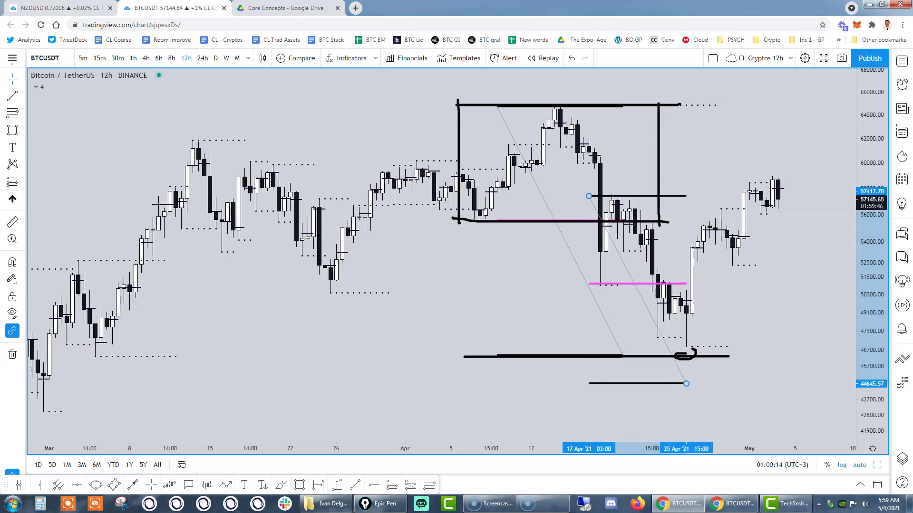
mouse_move(681, 381)
mouse_down()
mouse_move(698, 380)
mouse_move(686, 384)
mouse_up()
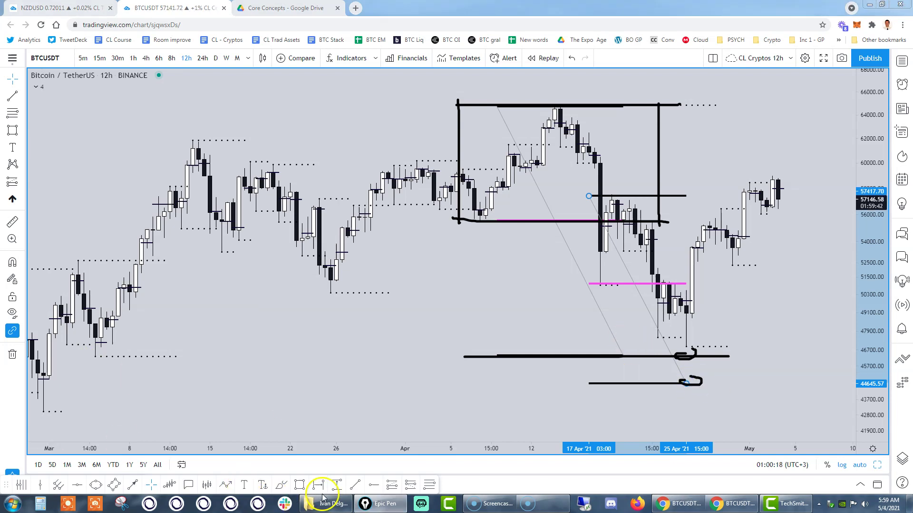
Step: Draw a pink box between the two lower targets, then delete it
click(381, 504)
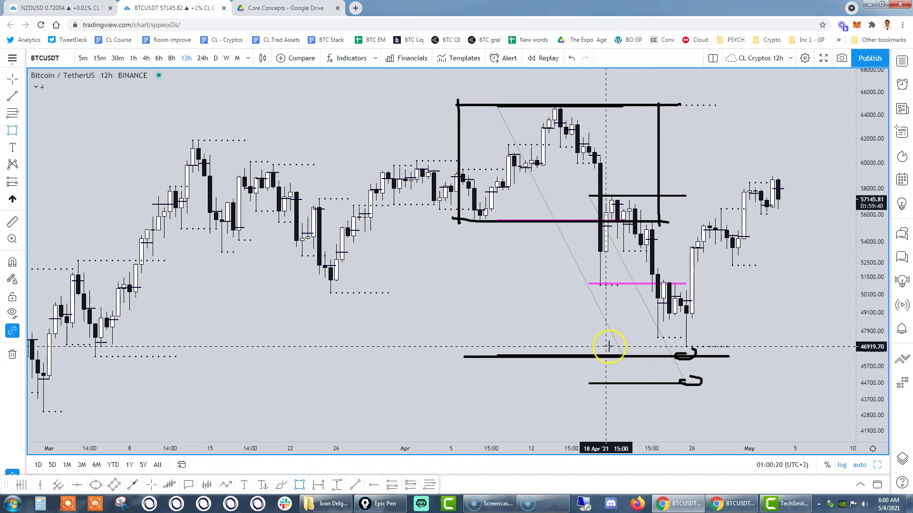
mouse_move(589, 352)
mouse_down()
mouse_move(758, 382)
mouse_move(761, 356)
mouse_up()
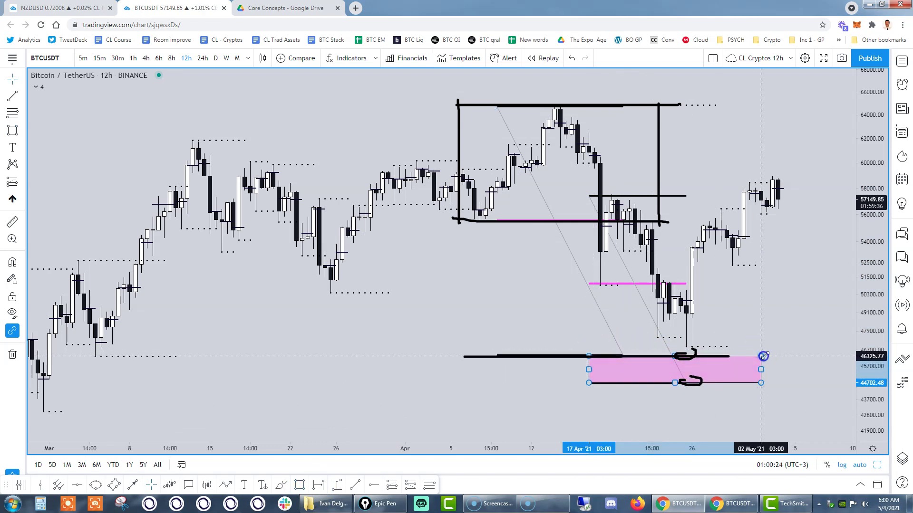
click(770, 356)
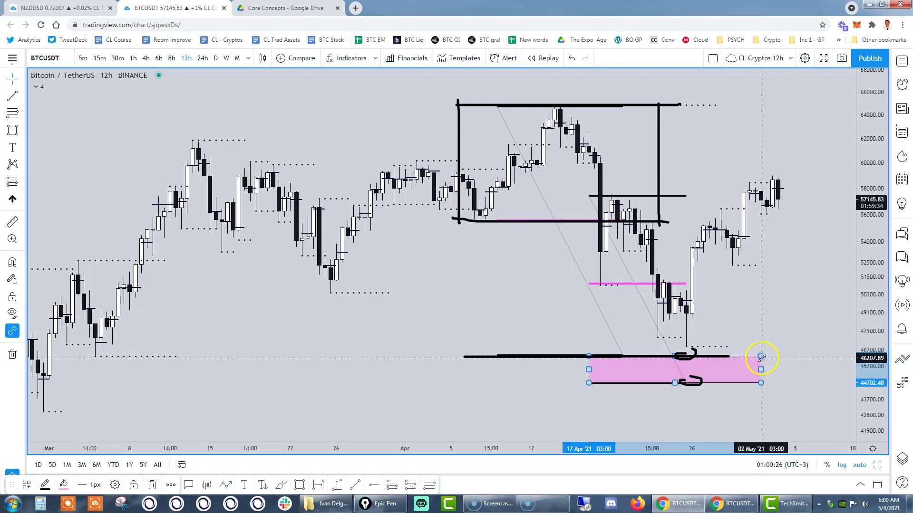
key(Delete)
Step: Clear the ink and delete the April Fibonacci projection
key(ctrl+shift+c)
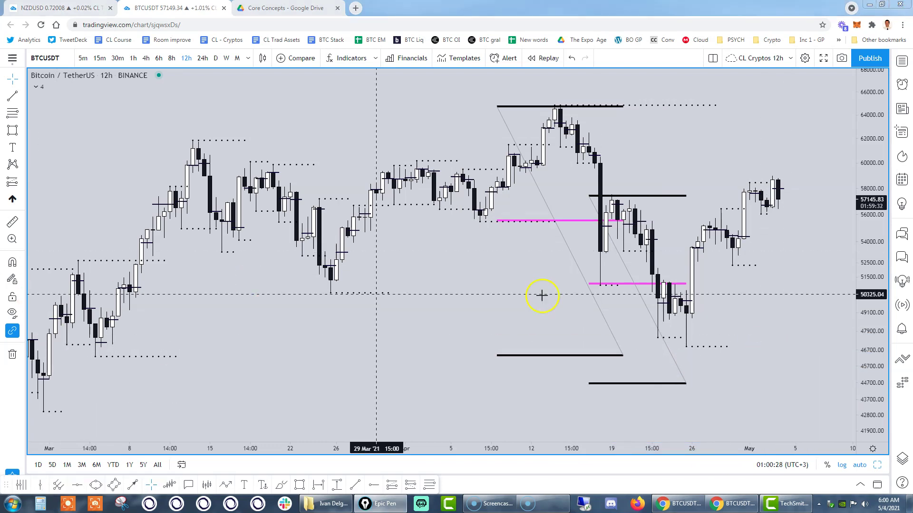
click(683, 376)
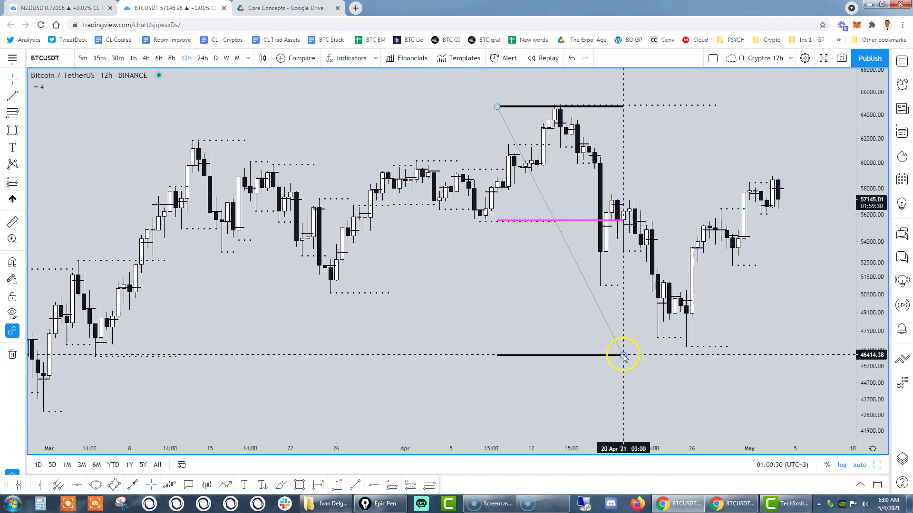
key(ctrl+shift+c)
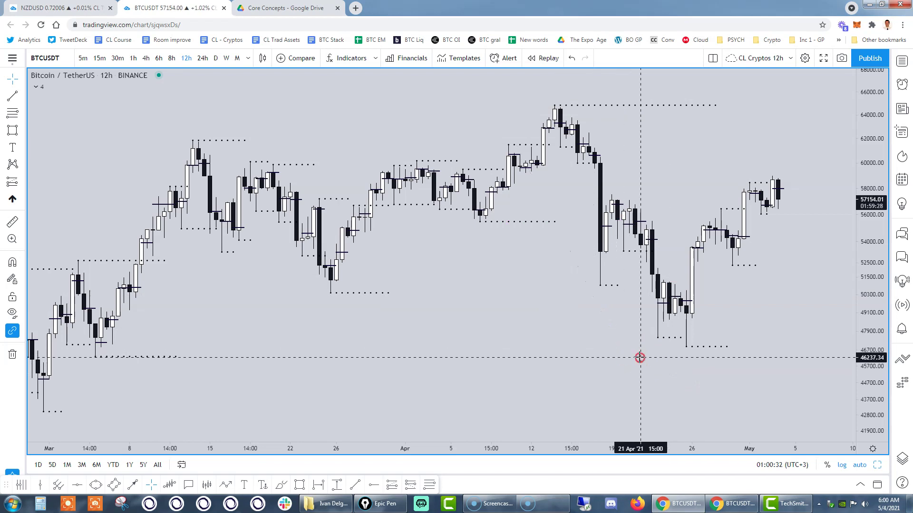
Step: Adjust the chart view through its context menu and zoom
right_click(638, 356)
click(515, 342)
scroll(514, 341, down, 2)
scroll(514, 341, up, 1)
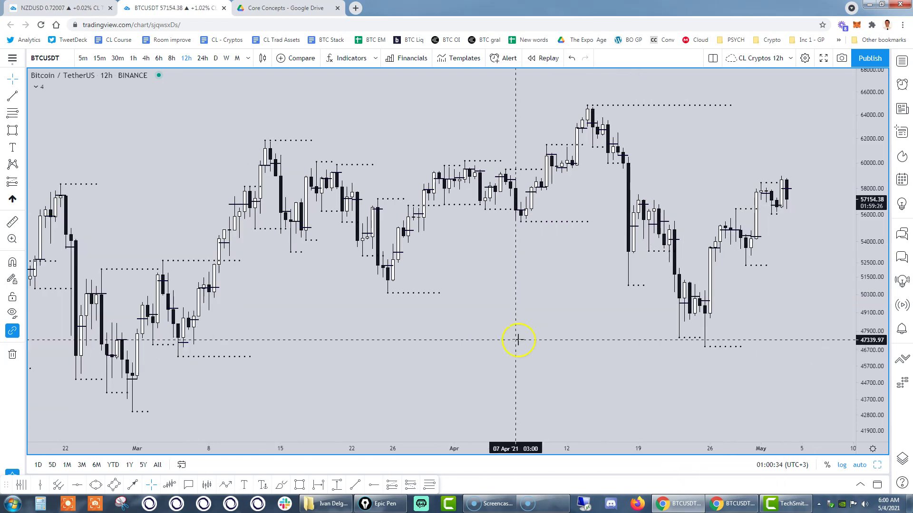
click(430, 485)
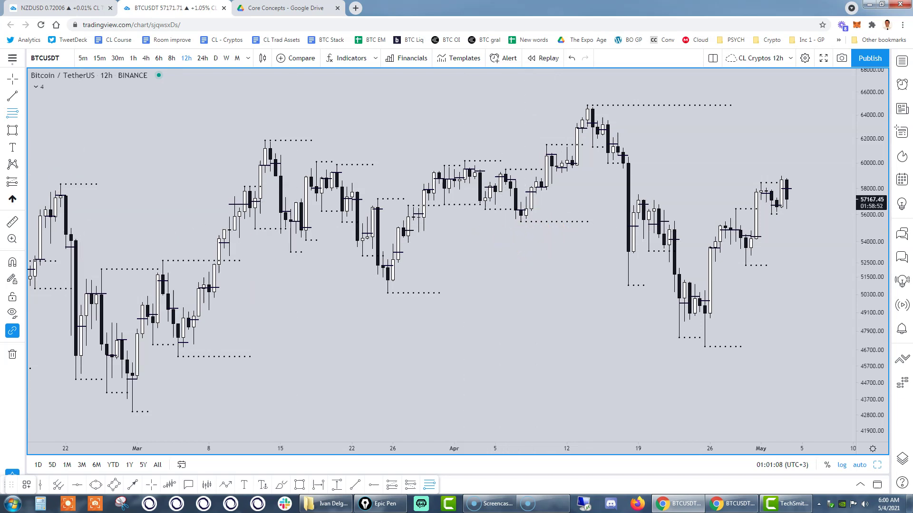
Step: Cancel an unfinished projection started near the early-March price
click(168, 185)
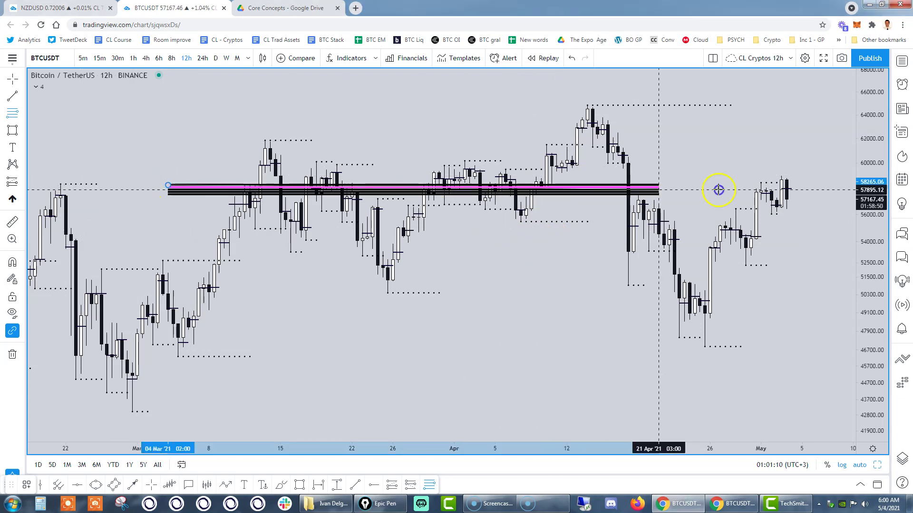
right_click(586, 201)
click(367, 209)
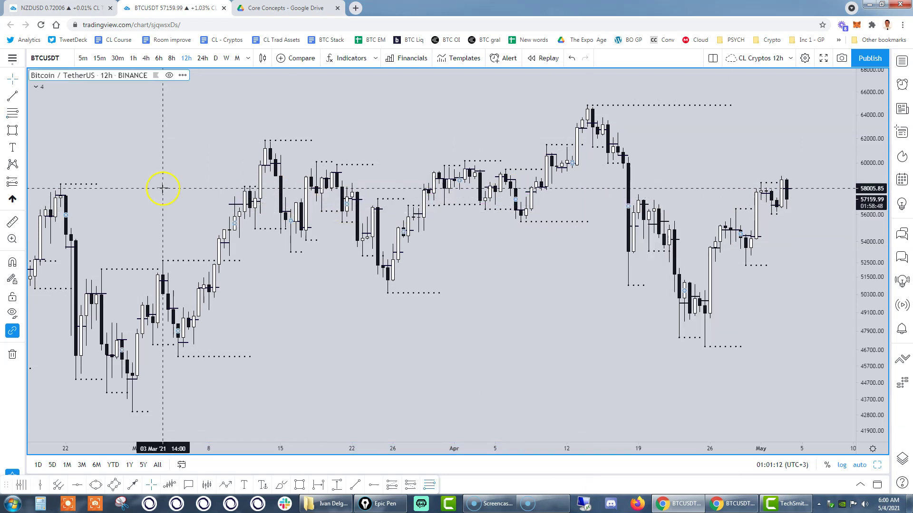
Step: Pan the chart back to frame the November 2020–January 2021 rally
mouse_move(159, 190)
mouse_down()
mouse_move(627, 180)
mouse_move(744, 265)
mouse_up()
drag(472, 306, 650, 298)
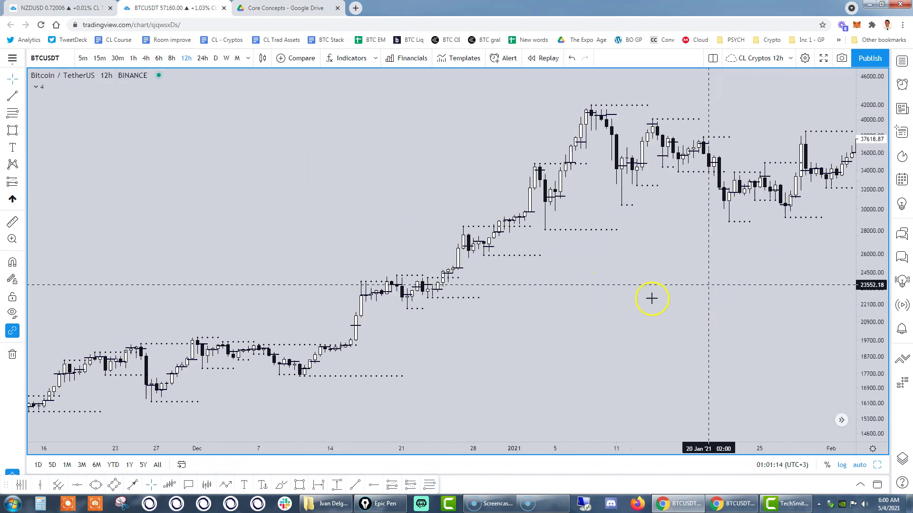
scroll(595, 319, up, 1)
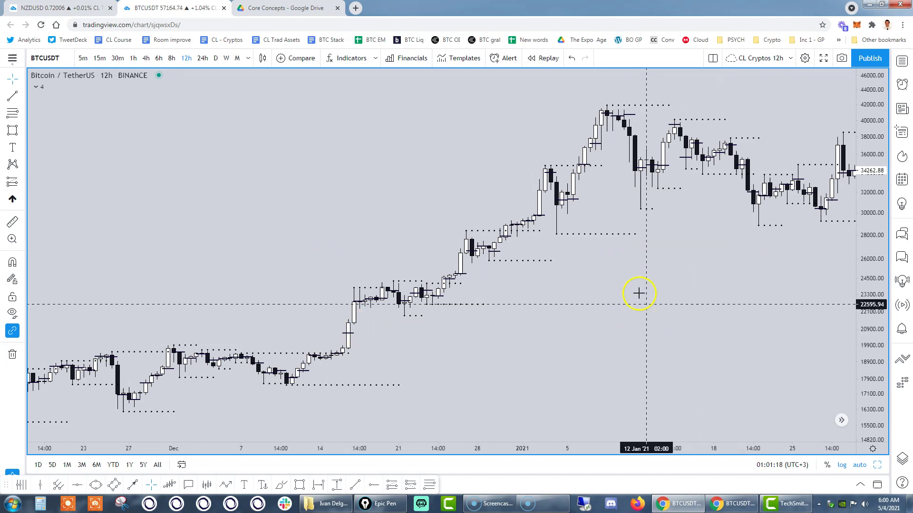
mouse_move(655, 317)
mouse_down()
mouse_move(664, 312)
mouse_move(638, 318)
mouse_up()
Step: Draw a trial Fib projection up to about 41,500 and a pink box near 41,000–41,800
click(429, 485)
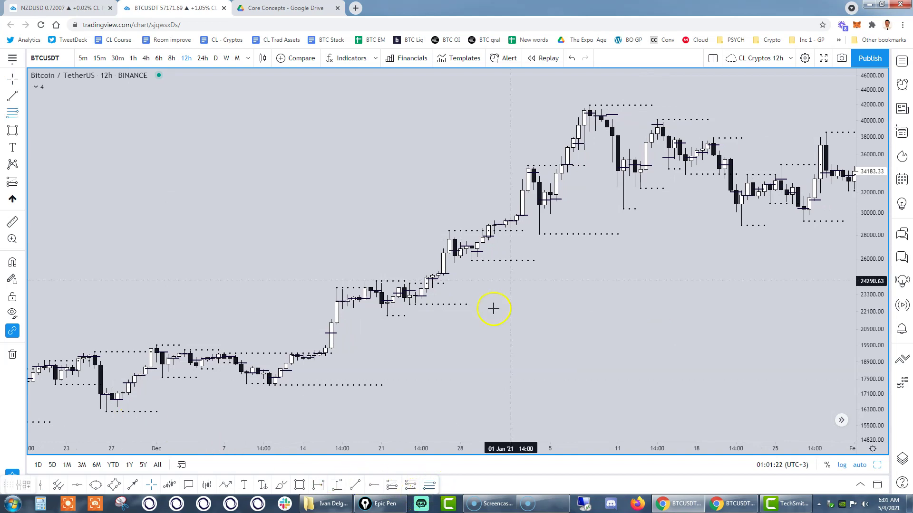
click(568, 233)
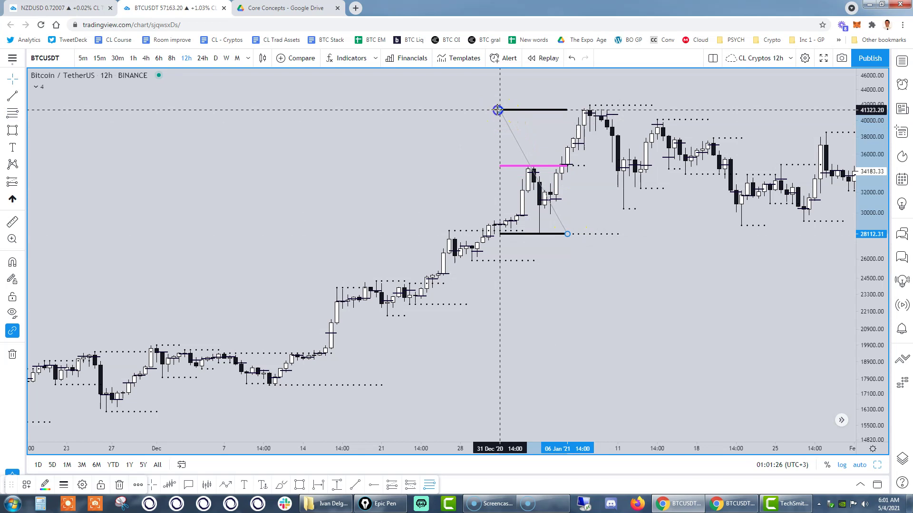
click(500, 110)
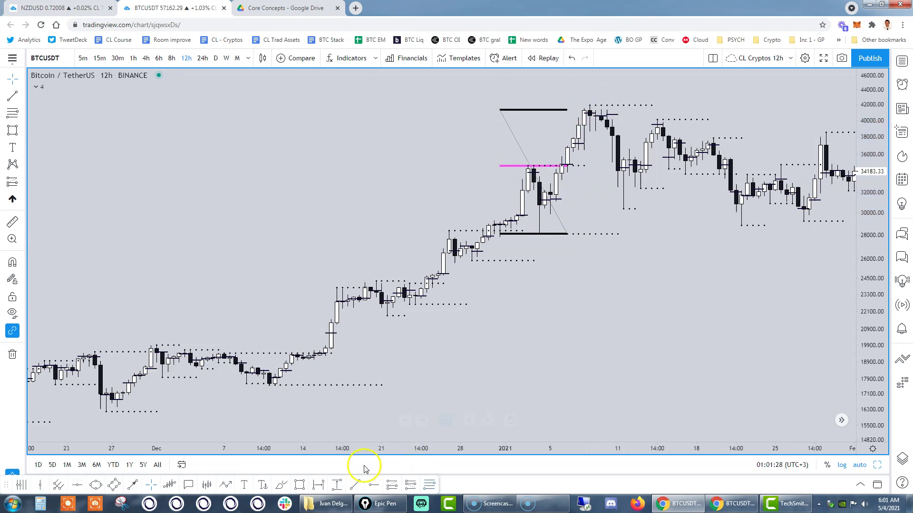
click(489, 105)
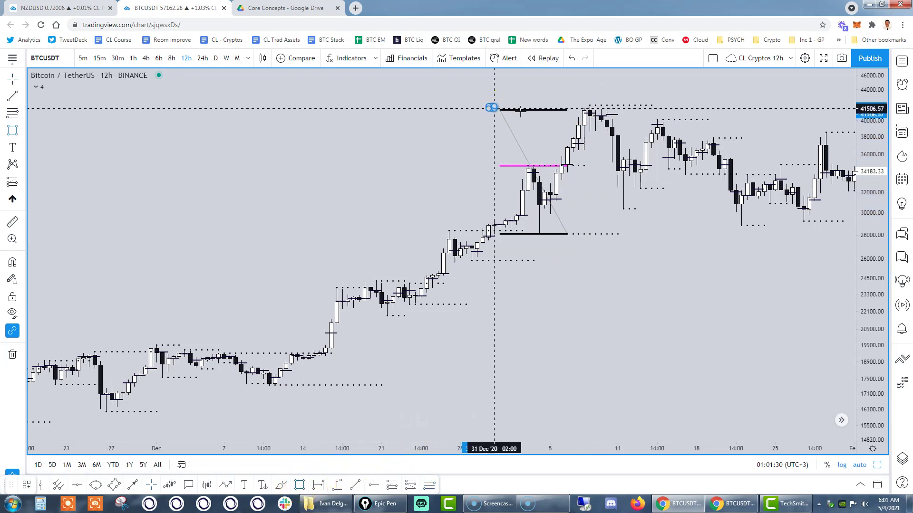
click(634, 112)
click(631, 198)
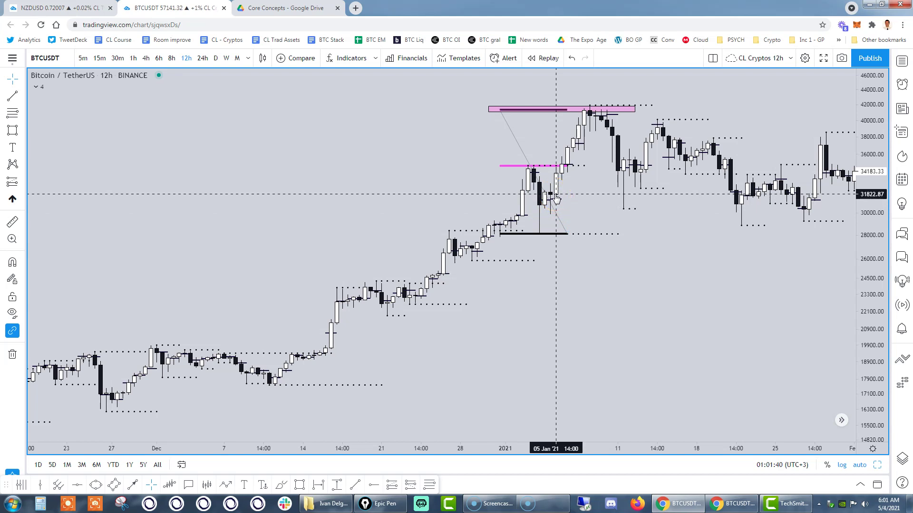
Step: Delete the pink box and the trial Fibonacci projection
click(592, 112)
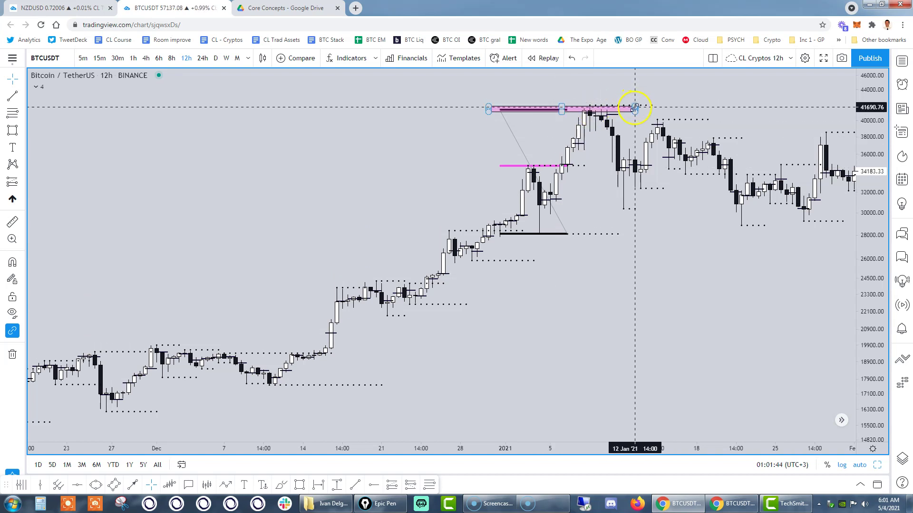
key(Delete)
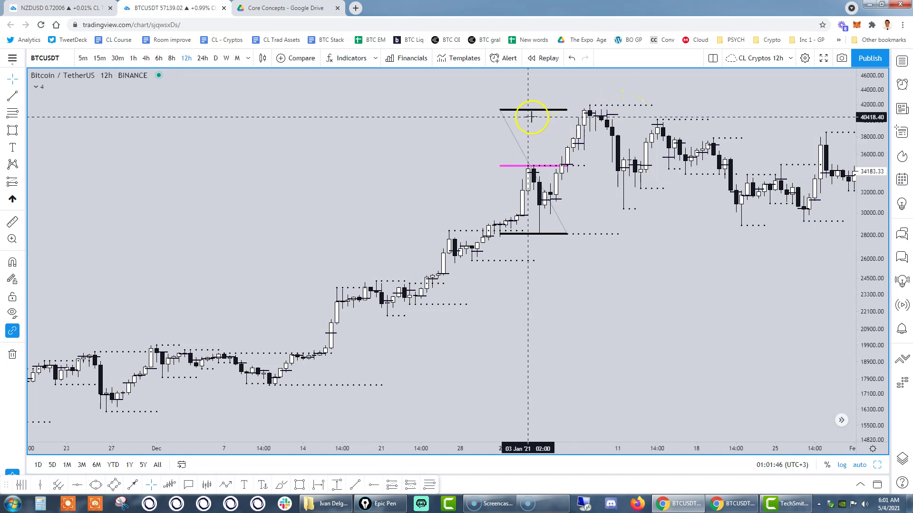
key(Delete)
scroll(577, 276, up, 3)
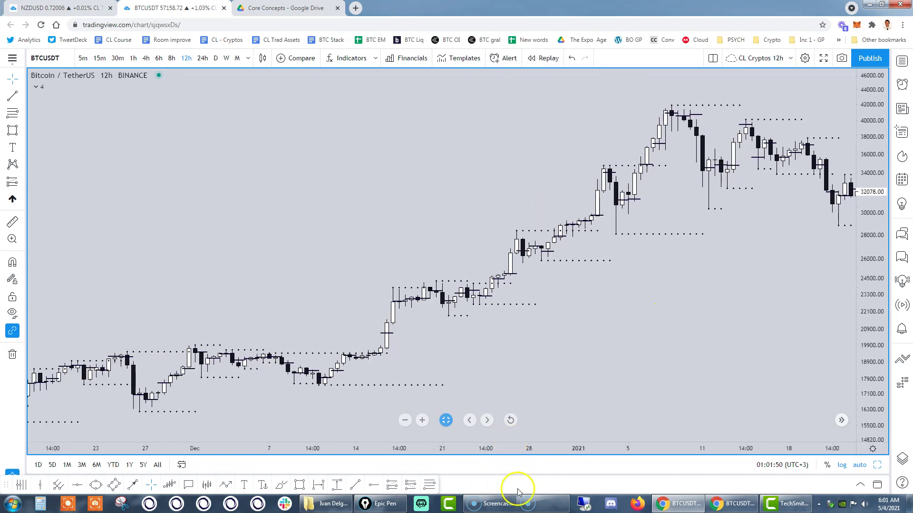
Step: Draw a Fibonacci projection from the late-December low up to the 30806 level
click(428, 484)
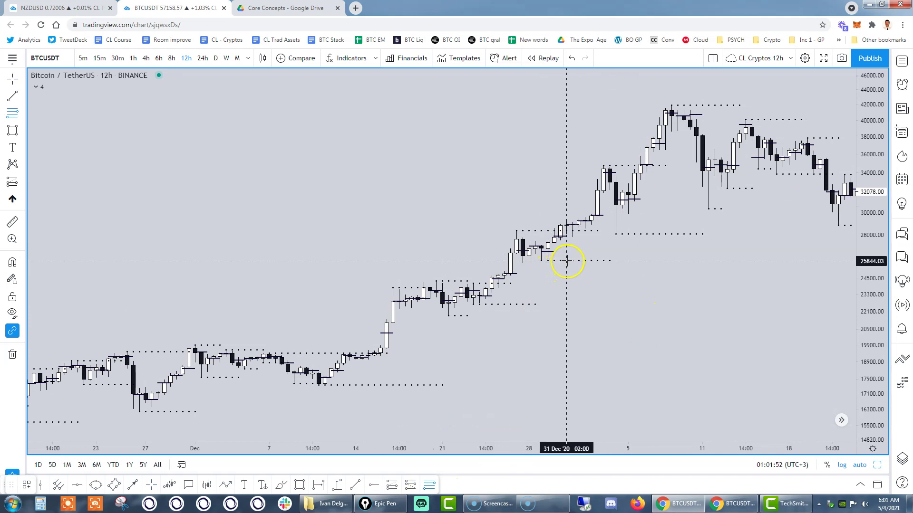
click(566, 261)
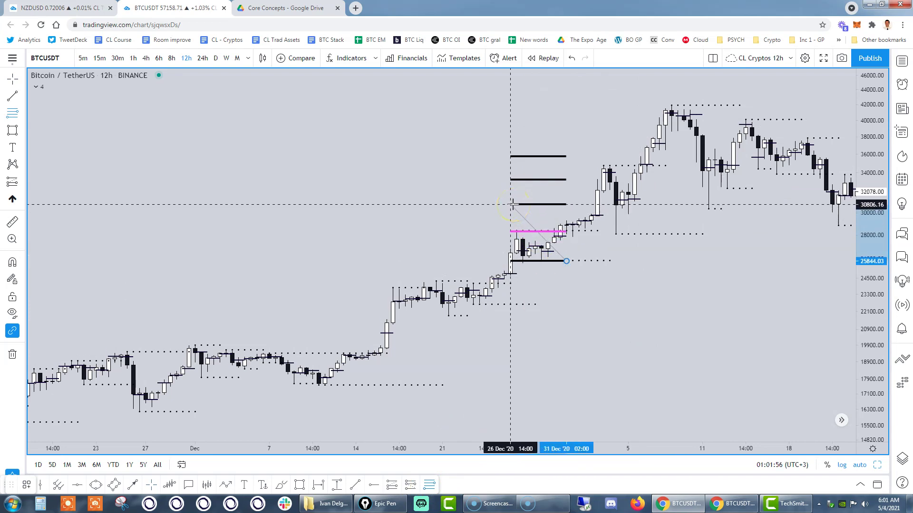
click(511, 204)
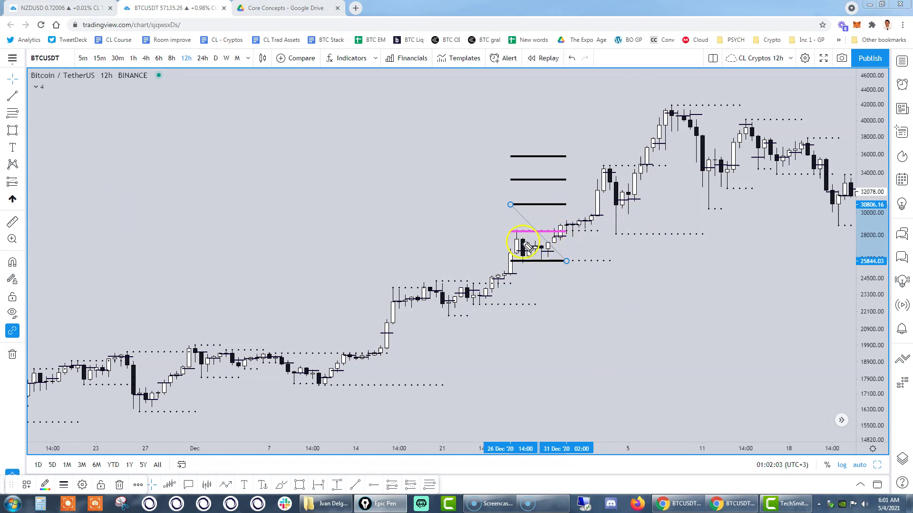
Step: Hand-draw a bracket box along the pink retest line and mark the 30800 retest in ink
mouse_move(512, 233)
mouse_down()
mouse_move(580, 232)
mouse_move(572, 266)
mouse_up()
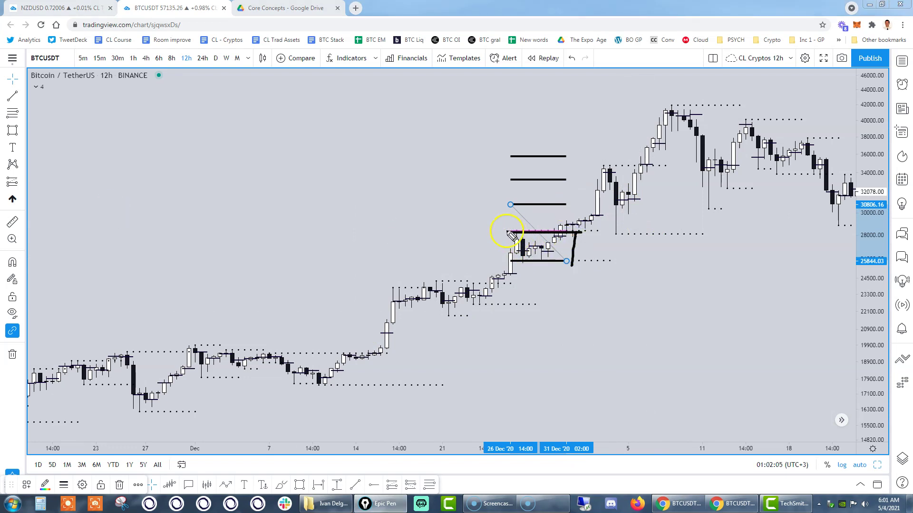
mouse_move(512, 257)
mouse_down()
mouse_move(581, 259)
mouse_move(535, 263)
mouse_up()
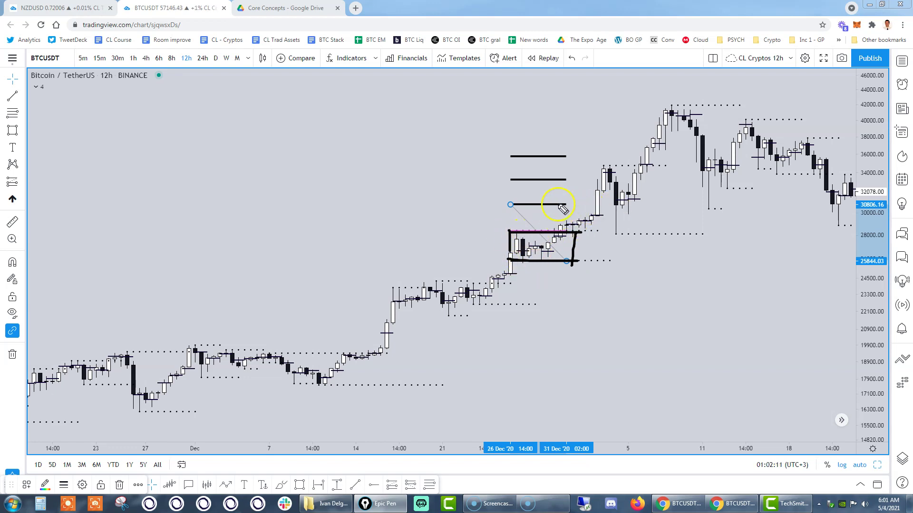
drag(562, 206, 635, 210)
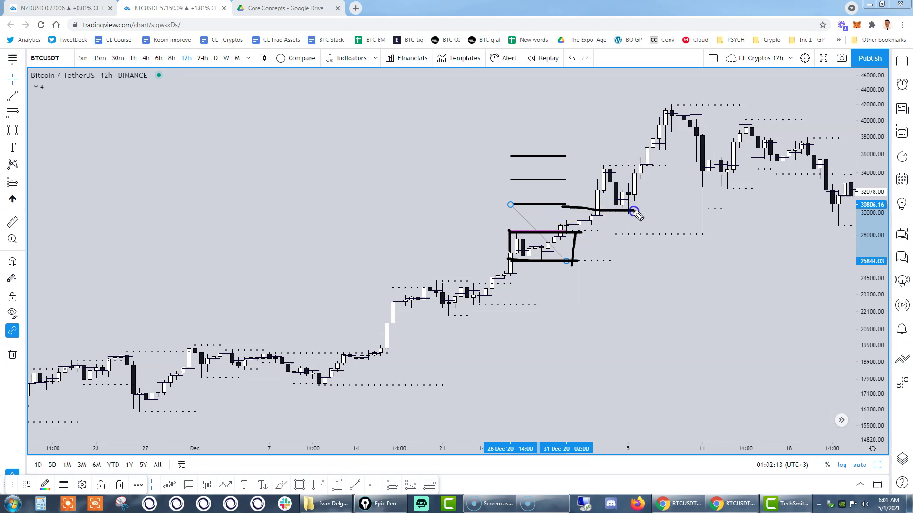
key(ctrl+z)
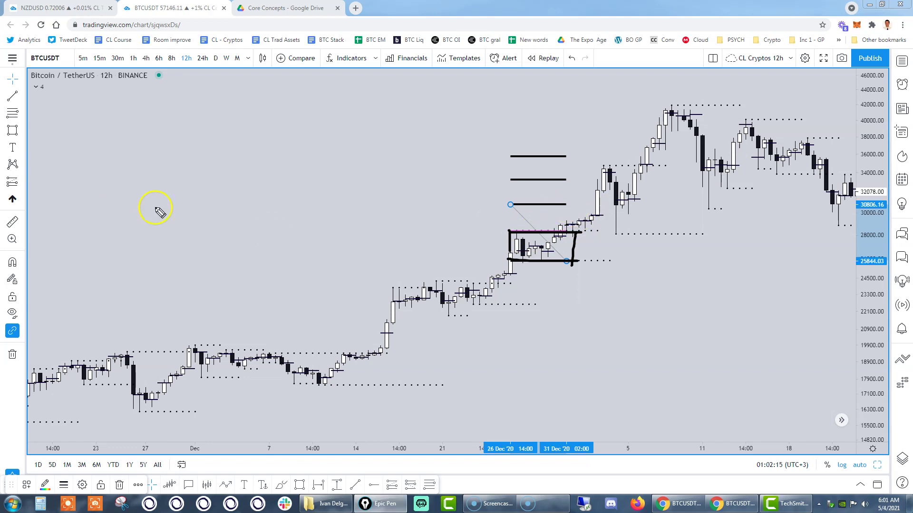
drag(565, 208, 631, 205)
key(ctrl+F1)
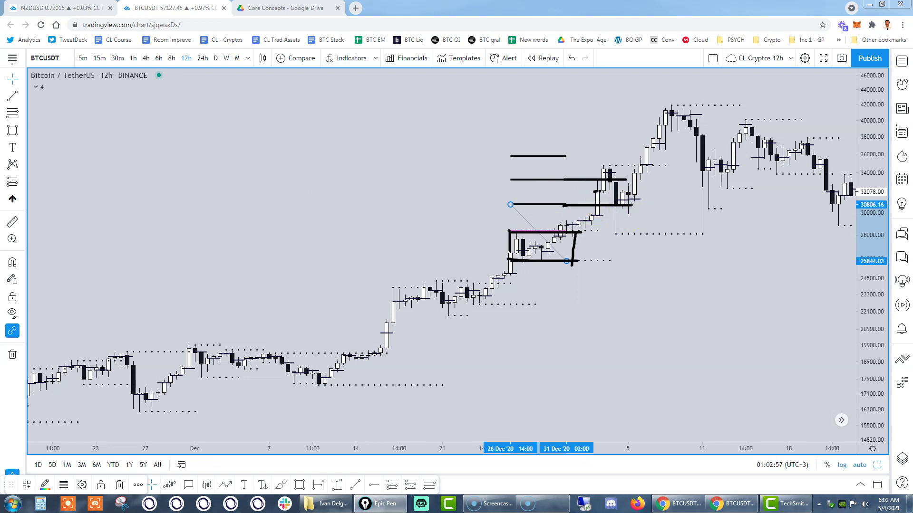
Step: Clear the ink strokes and delete the late-December Fibonacci projection
key(ctrl+shift+c)
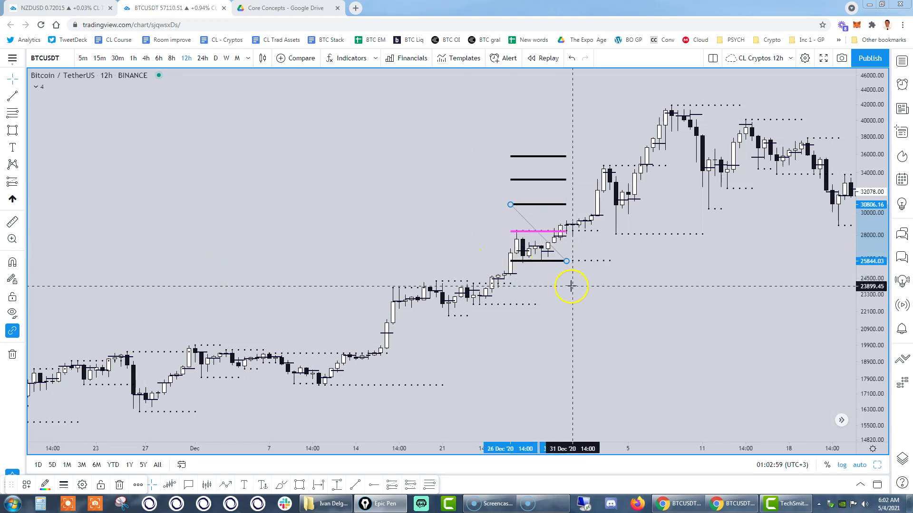
key(Delete)
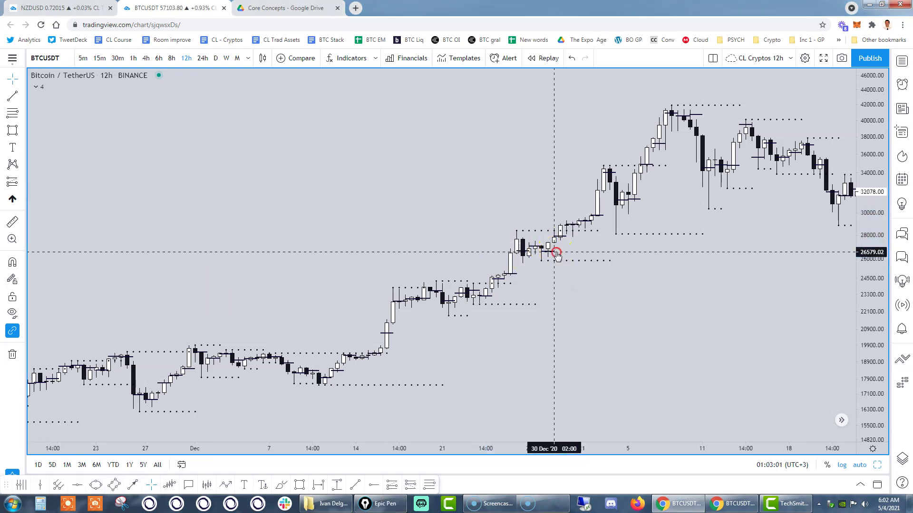
scroll(578, 297, up, 2)
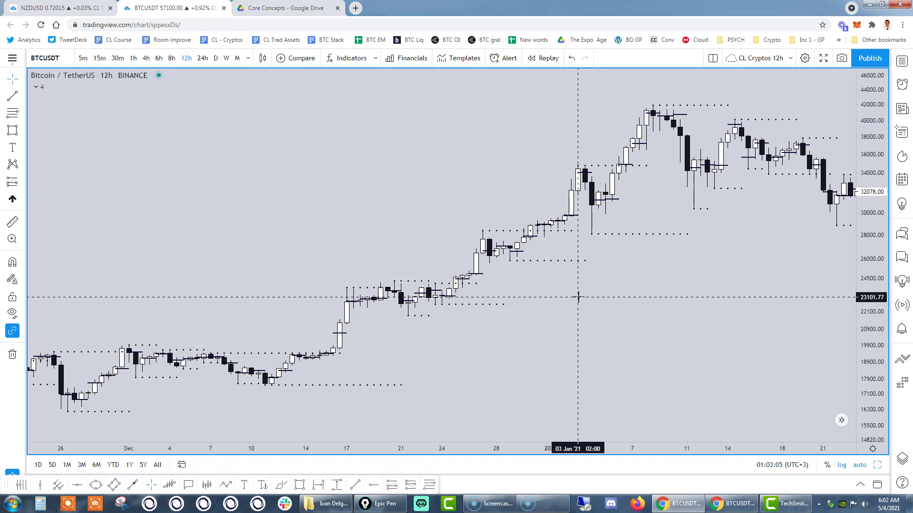
scroll(578, 297, down, 1)
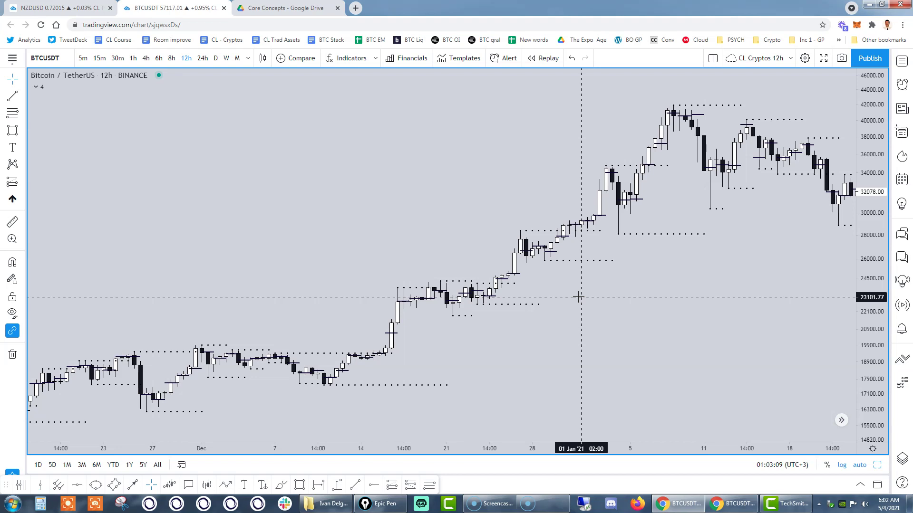
scroll(578, 297, up, 1)
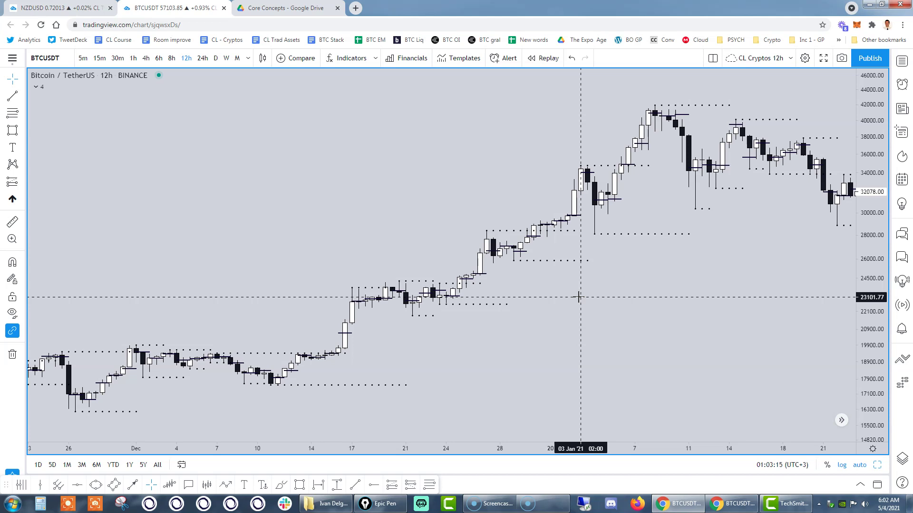
Step: Pan back to late November and anchor a new 100% projection at the late-November low
drag(538, 342, 792, 316)
drag(722, 336, 748, 340)
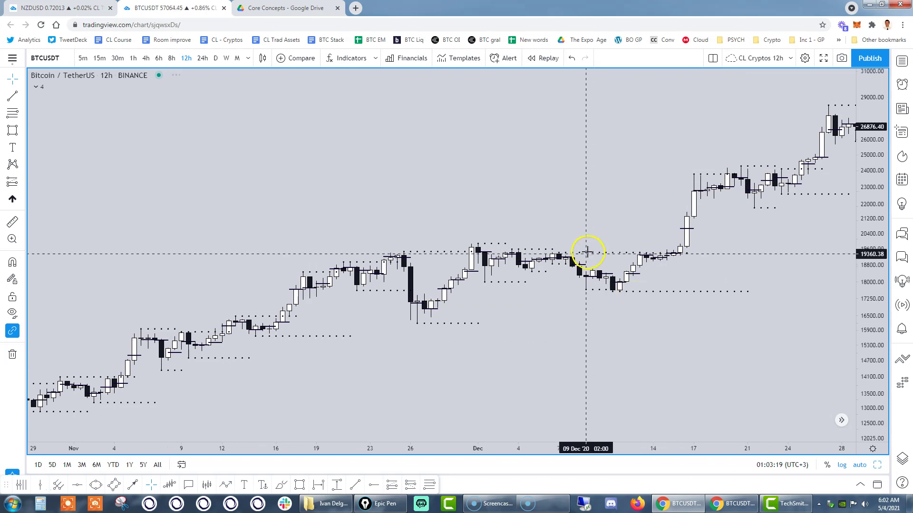
click(429, 484)
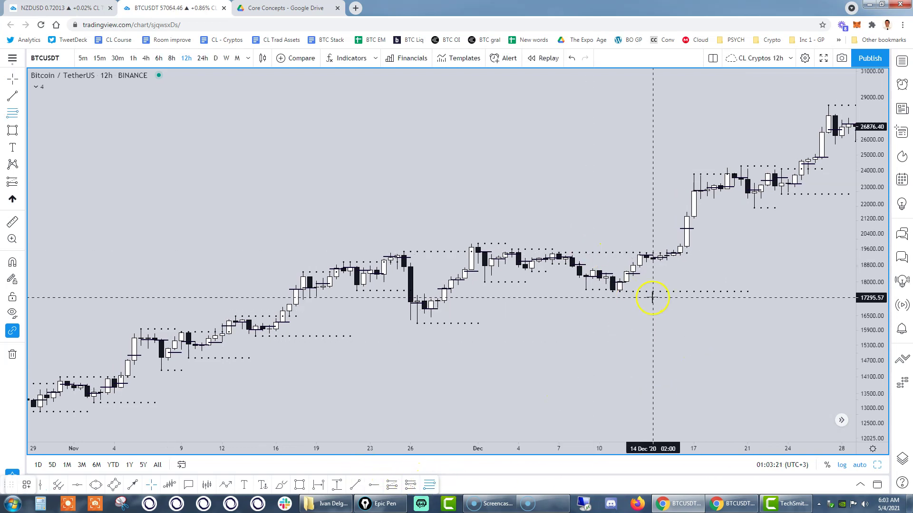
click(459, 323)
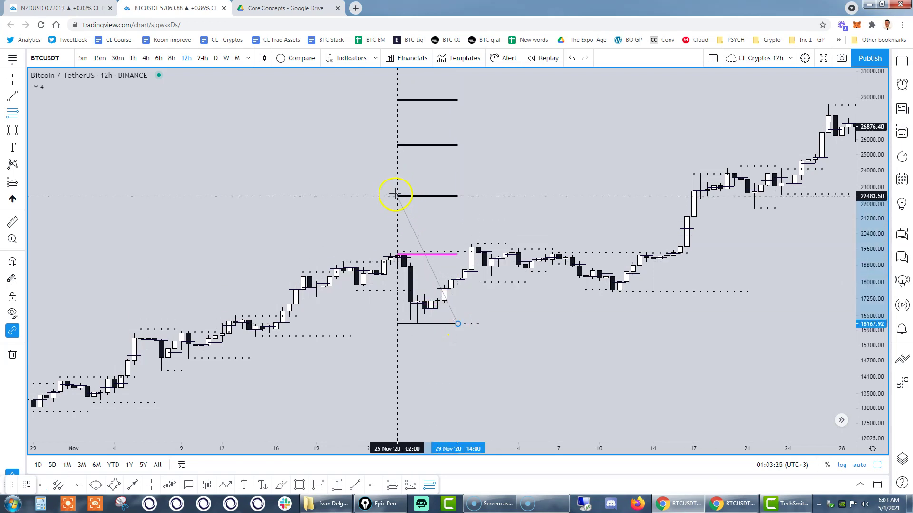
Step: Finish the projection and box the range from the 23 Nov high to mid-December
click(390, 192)
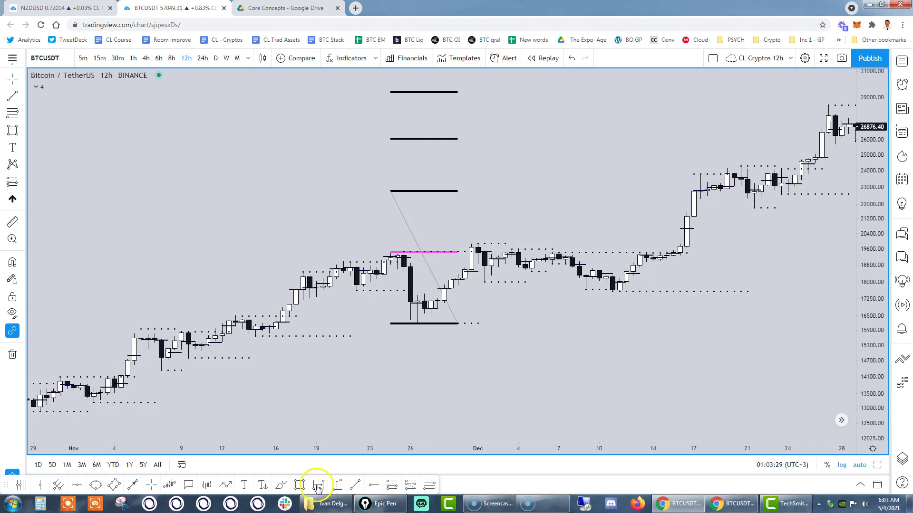
click(299, 484)
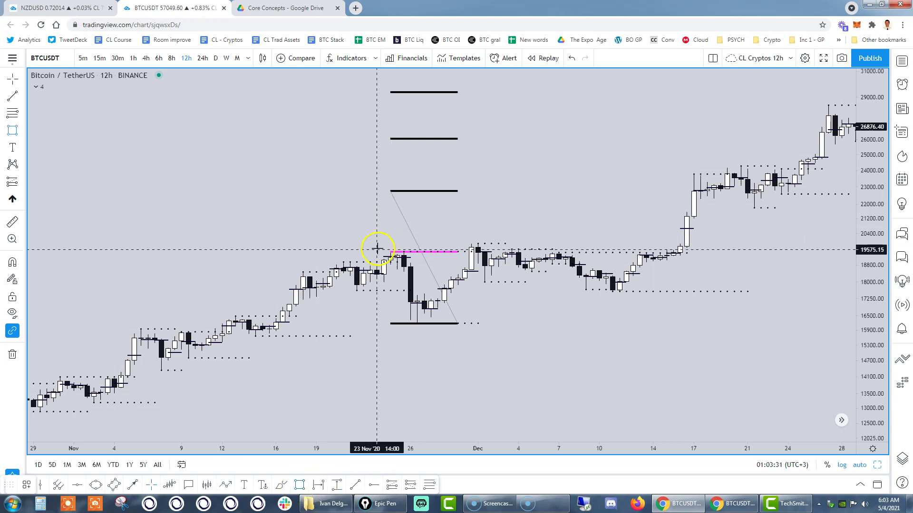
click(377, 250)
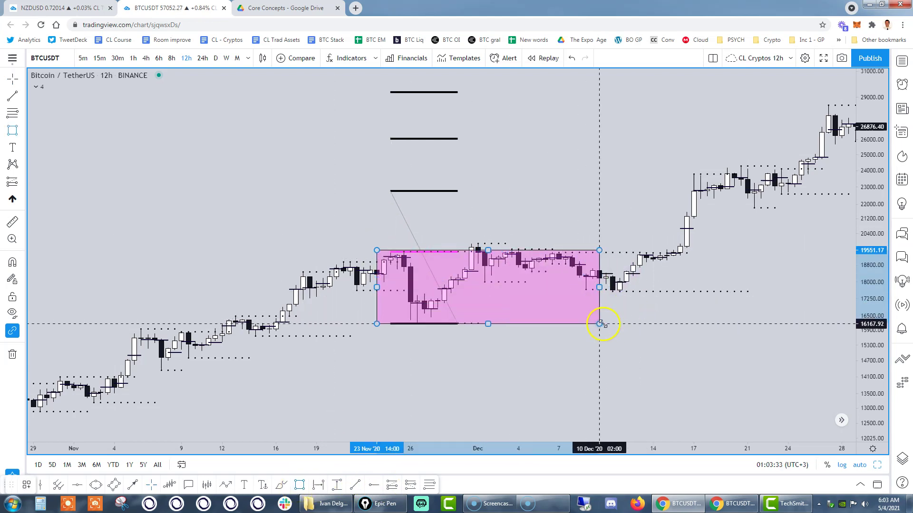
click(680, 326)
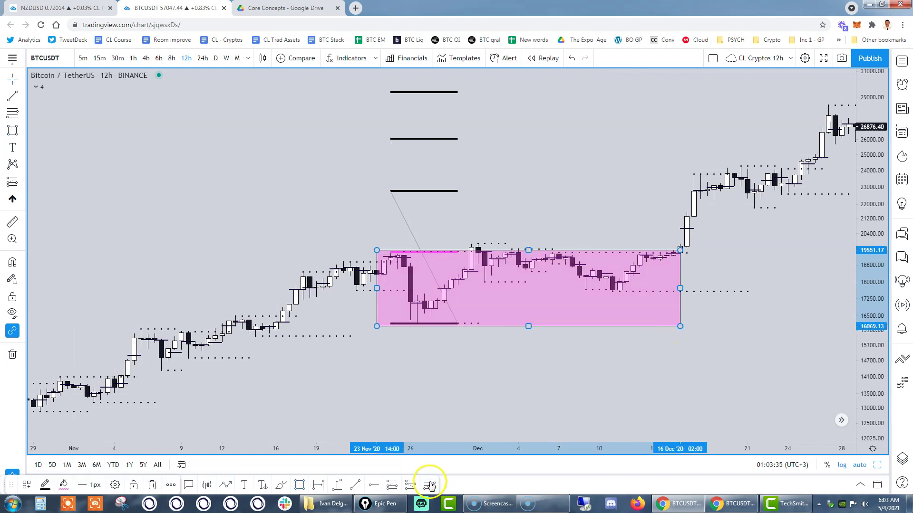
Step: Add a thin zone along the first projection level out to the December retest and tick the retesting candles
click(377, 189)
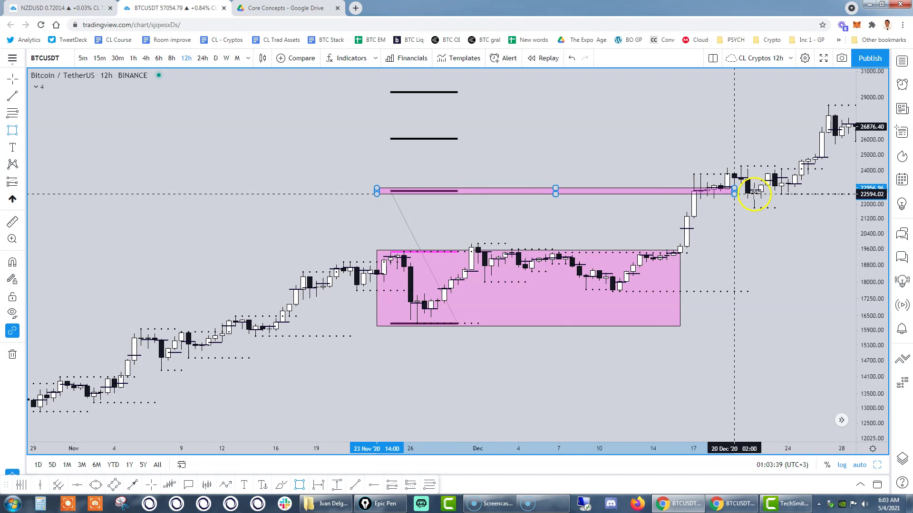
click(780, 194)
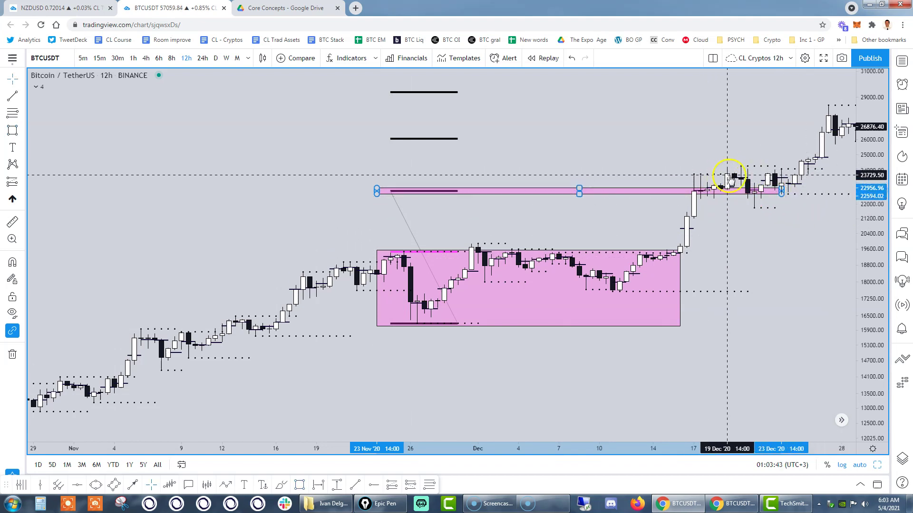
drag(778, 189, 819, 192)
click(792, 191)
click(701, 230)
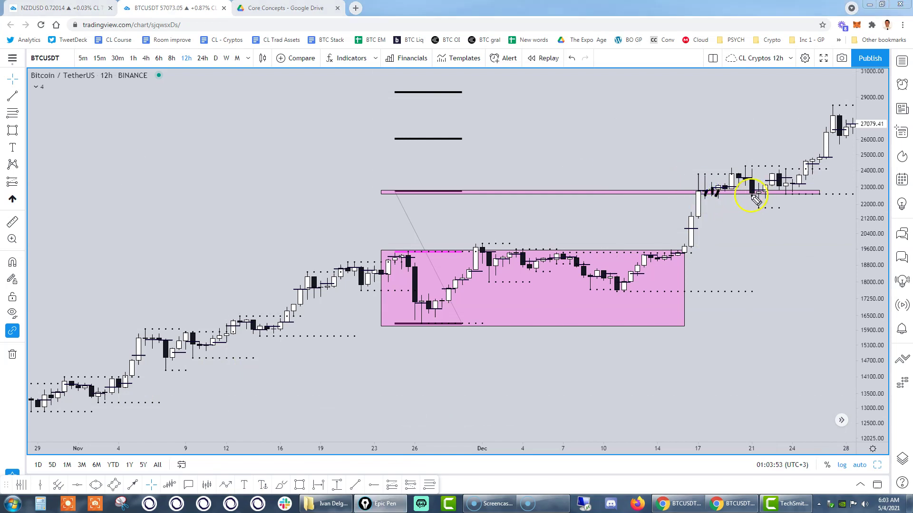
drag(763, 193, 808, 193)
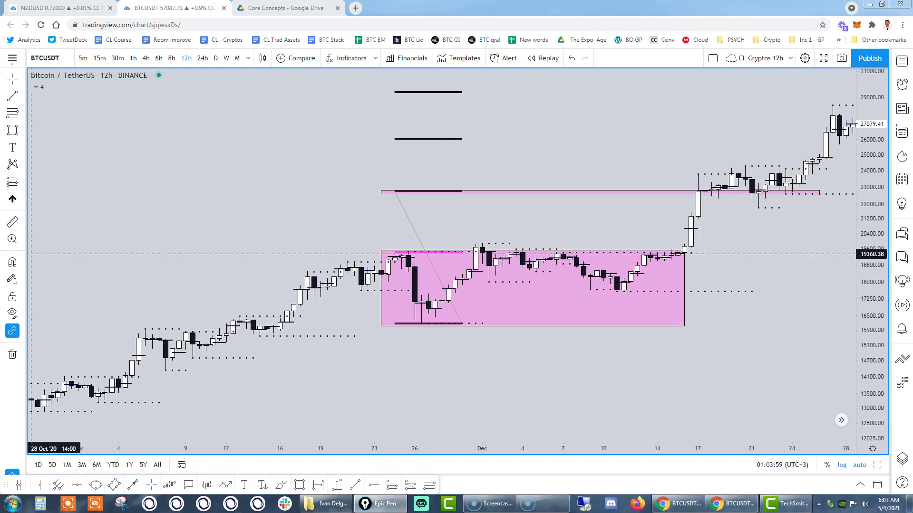
Step: Delete the thin retest zone, the Fibonacci projection and the pink range box
click(815, 190)
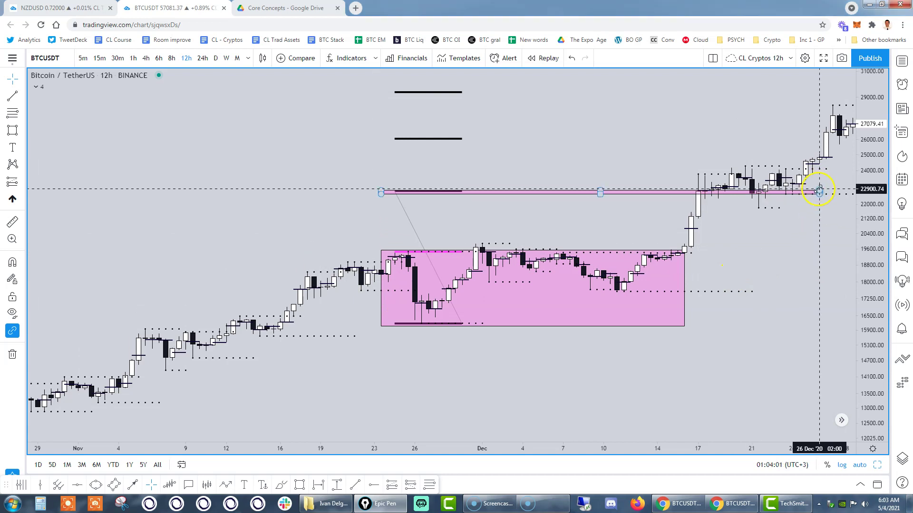
key(Delete)
click(401, 206)
key(Delete)
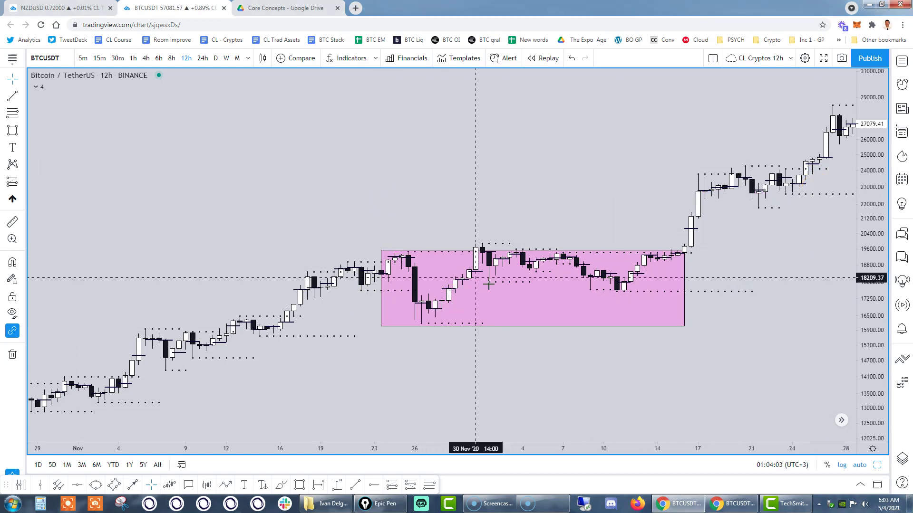
click(683, 327)
key(Delete)
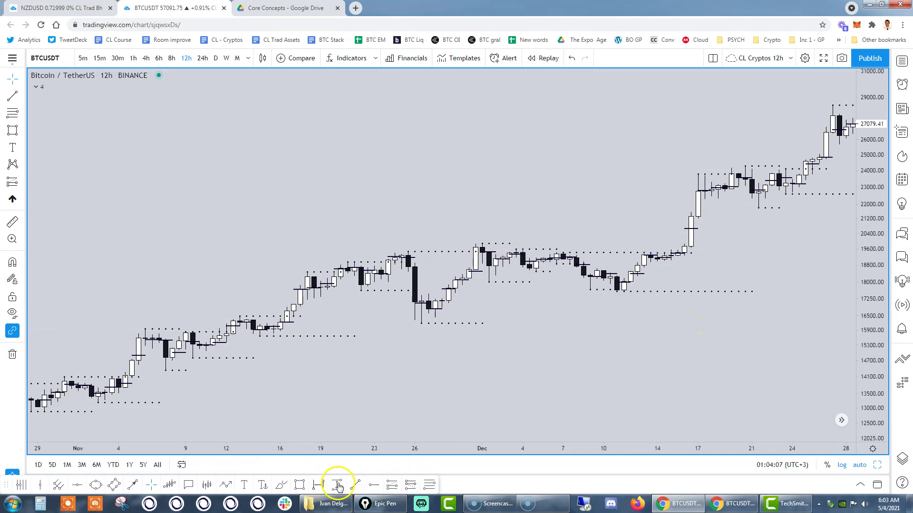
click(300, 485)
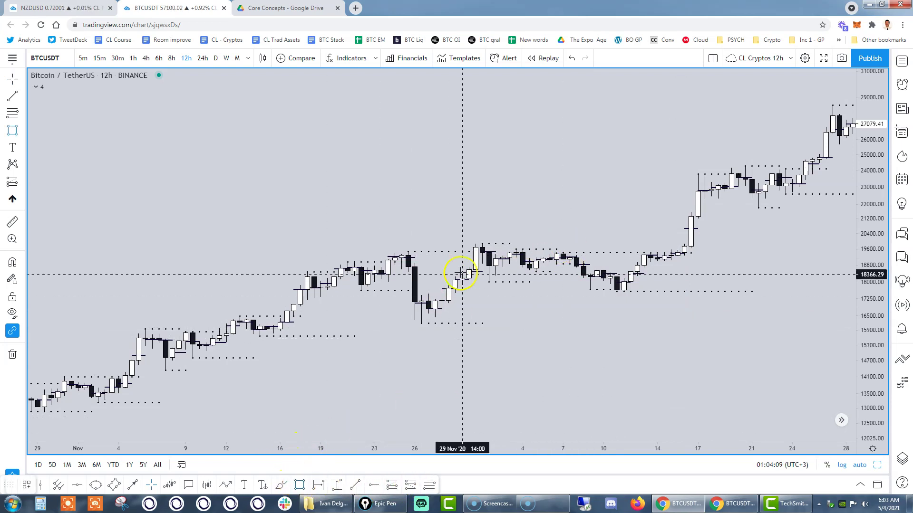
click(462, 248)
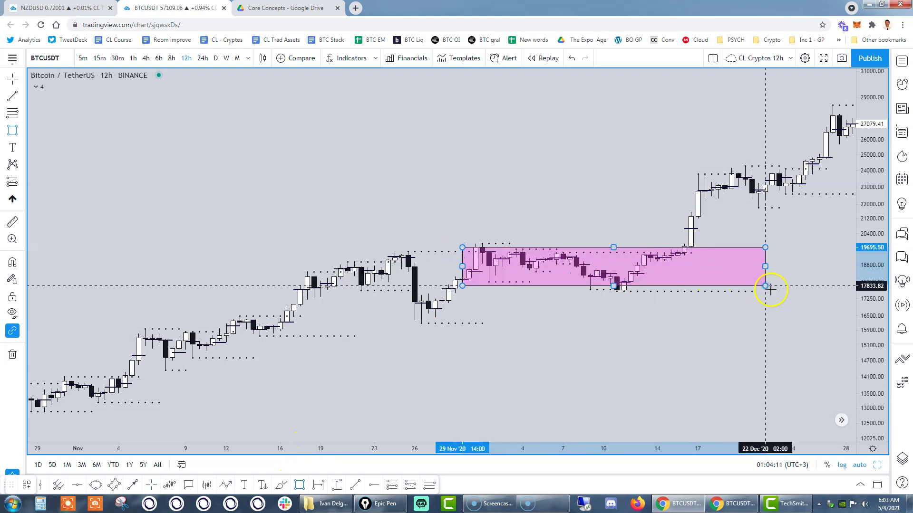
click(772, 291)
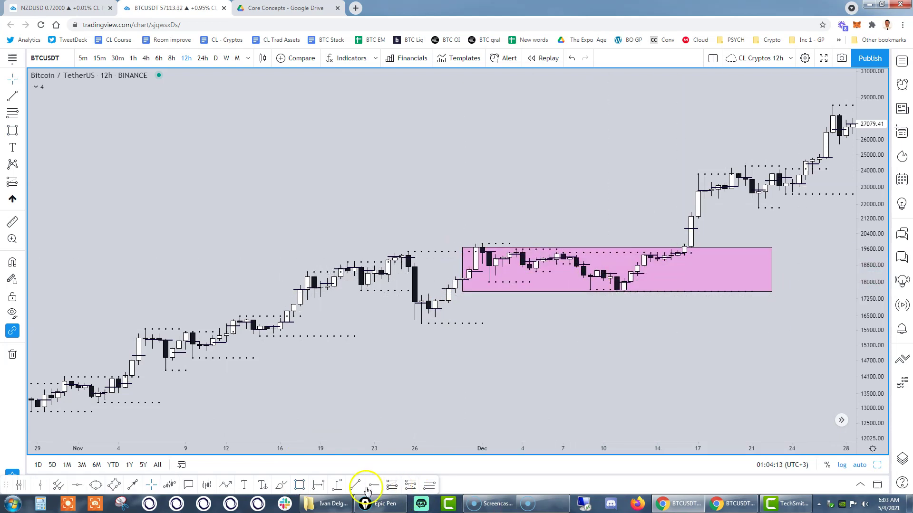
click(430, 485)
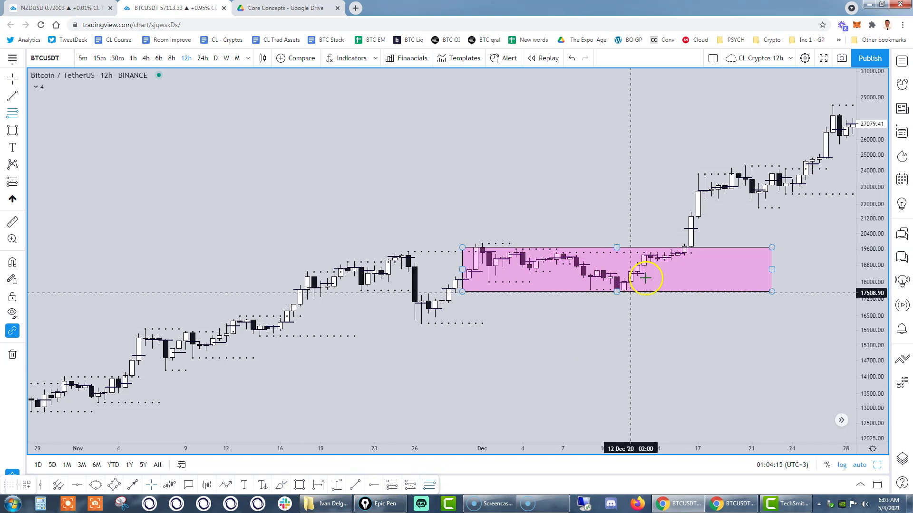
click(664, 291)
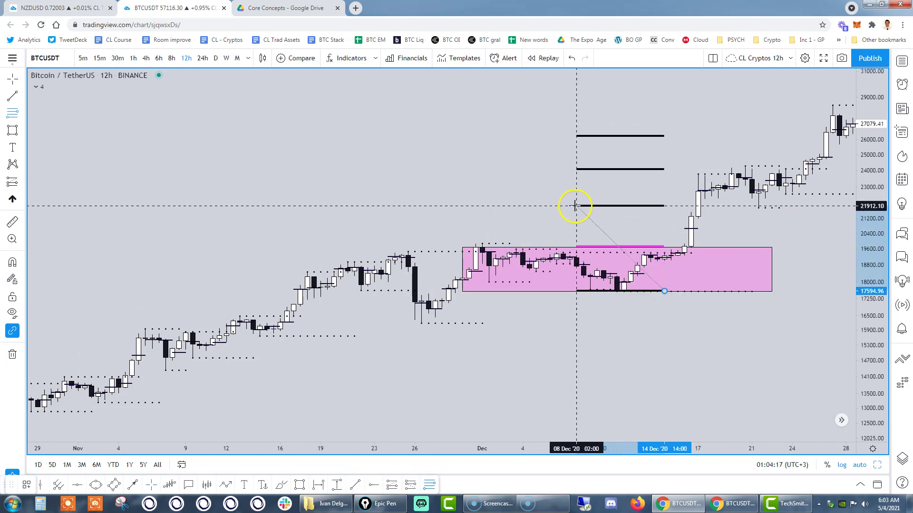
click(556, 208)
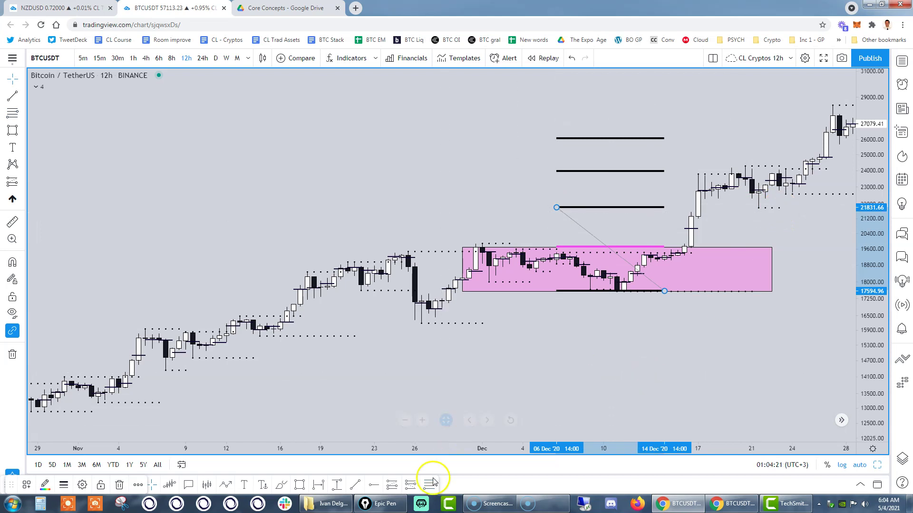
click(760, 268)
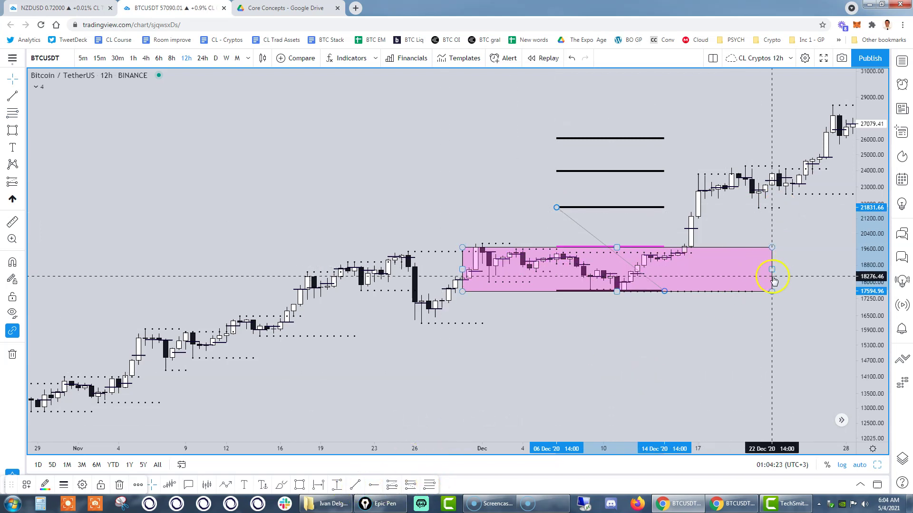
key(Delete)
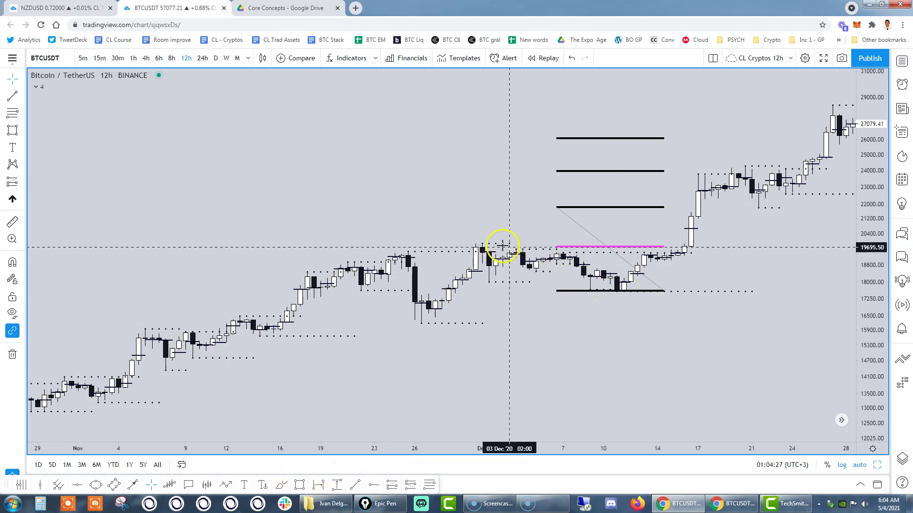
click(299, 484)
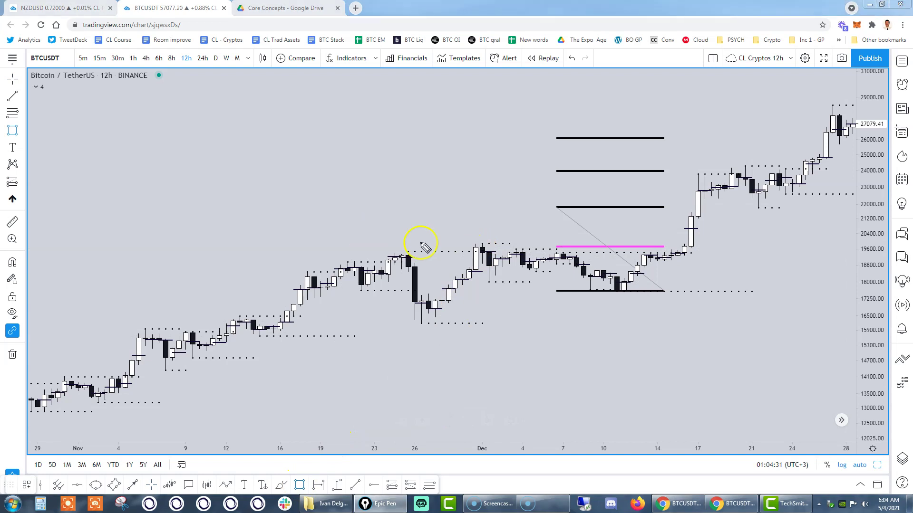
Step: Hand-draw a box around the early-December consolidation range
drag(466, 245, 721, 237)
key(ctrl+z)
drag(467, 247, 721, 242)
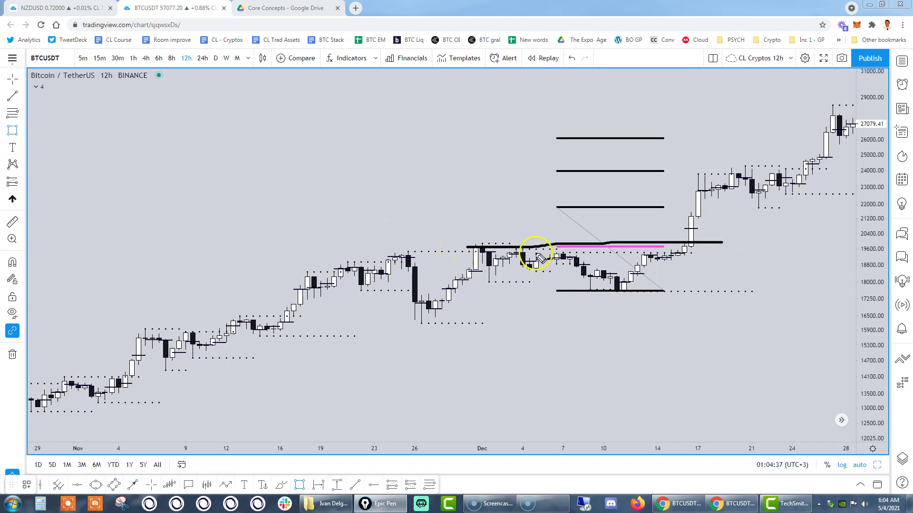
mouse_move(485, 247)
mouse_down()
mouse_move(485, 279)
mouse_move(581, 302)
mouse_move(633, 301)
mouse_up()
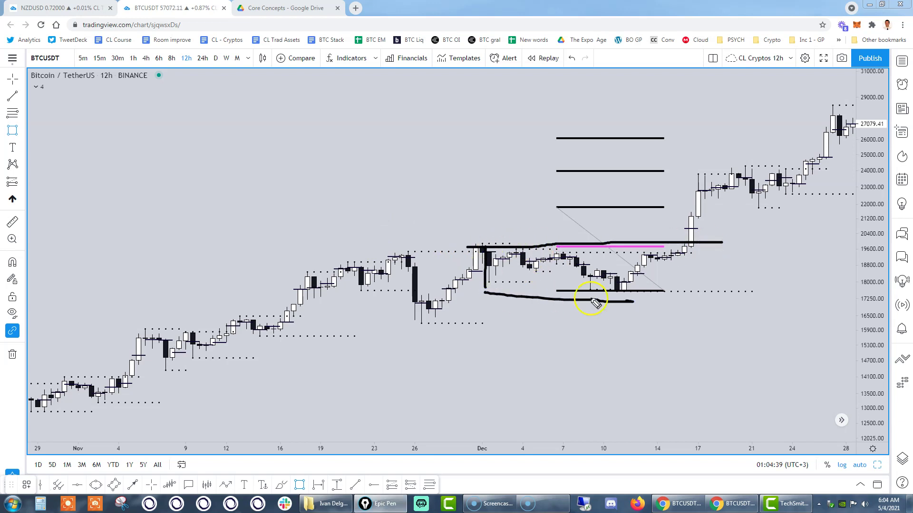
key(ctrl+shift+c)
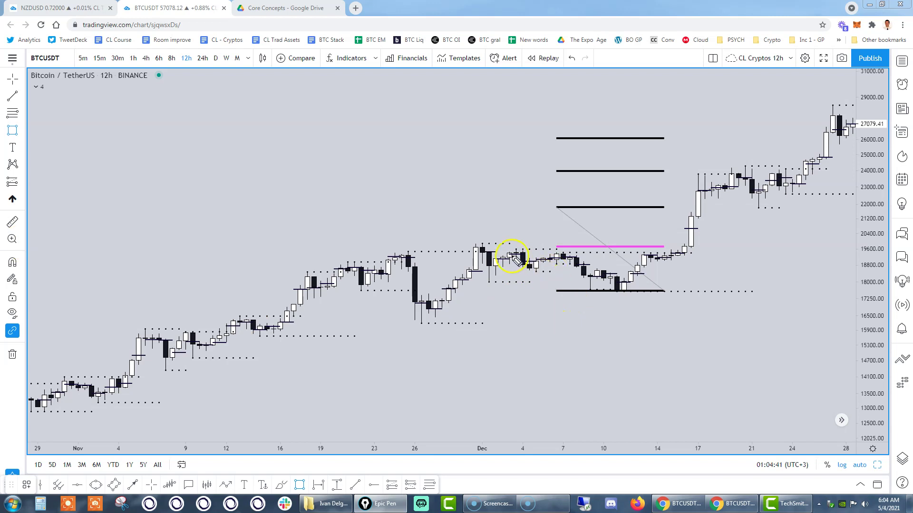
mouse_move(489, 246)
mouse_down()
mouse_move(490, 281)
mouse_move(566, 291)
mouse_move(679, 289)
mouse_move(678, 245)
mouse_up()
drag(491, 245, 690, 246)
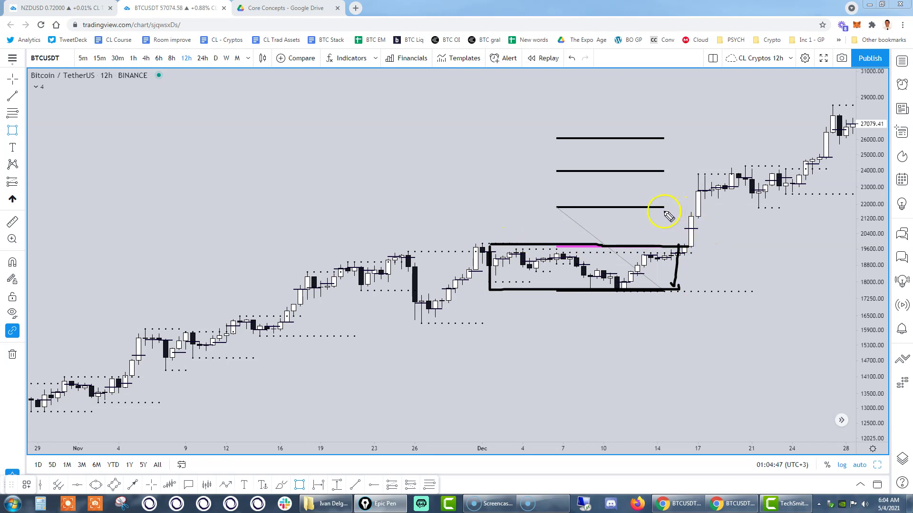
Step: Extend the 22000 and 24000 levels right, zigzag inside the box, and circle their retests
drag(662, 208, 826, 206)
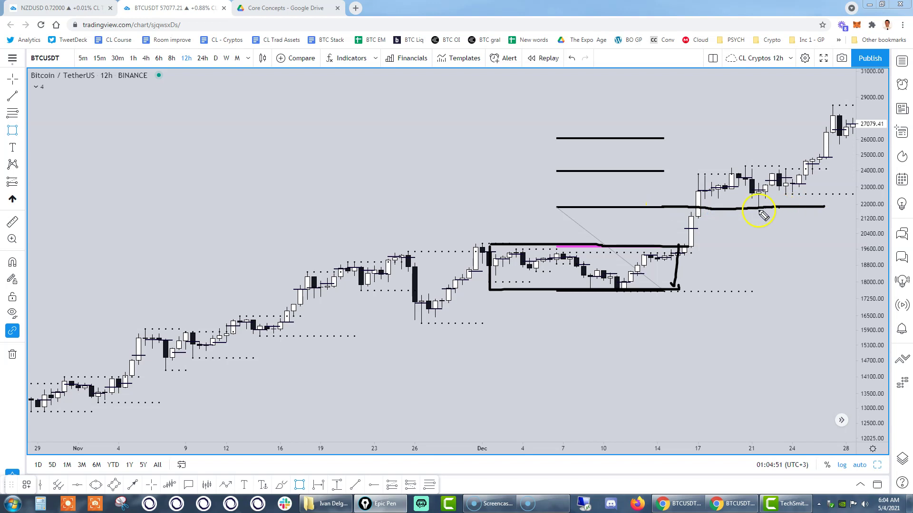
mouse_move(762, 206)
mouse_down()
mouse_move(754, 212)
mouse_move(770, 206)
mouse_move(759, 207)
mouse_up()
drag(663, 171, 760, 171)
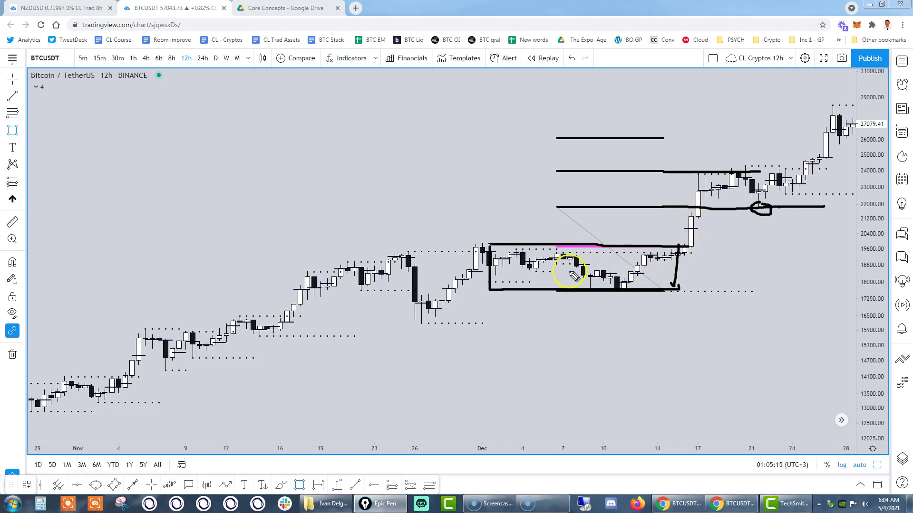
mouse_move(492, 273)
mouse_down()
mouse_move(522, 254)
mouse_move(611, 267)
mouse_move(652, 285)
mouse_up()
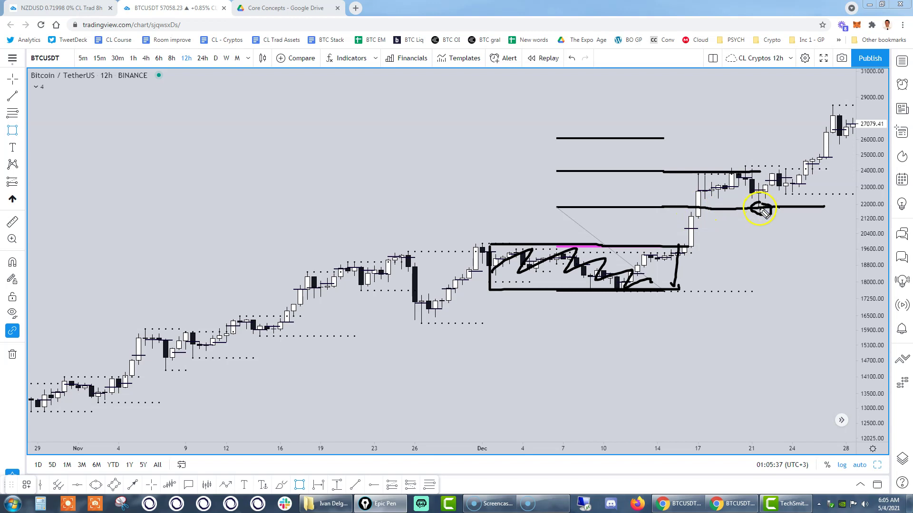
drag(763, 210, 757, 206)
mouse_move(705, 179)
mouse_down()
mouse_move(710, 169)
mouse_move(698, 176)
mouse_move(782, 165)
mouse_up()
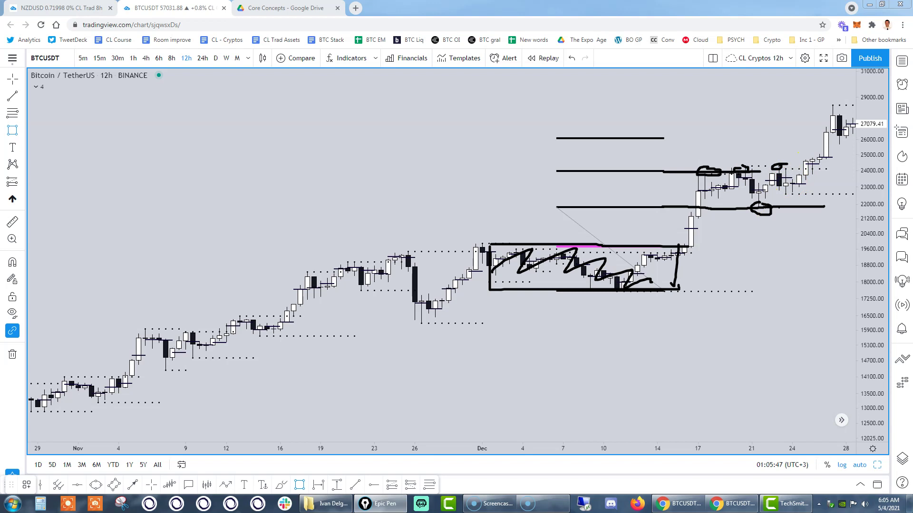
Step: Clear the earlier ink and drawings and pan to show later dates into 2021
key(ctrl+shift+z)
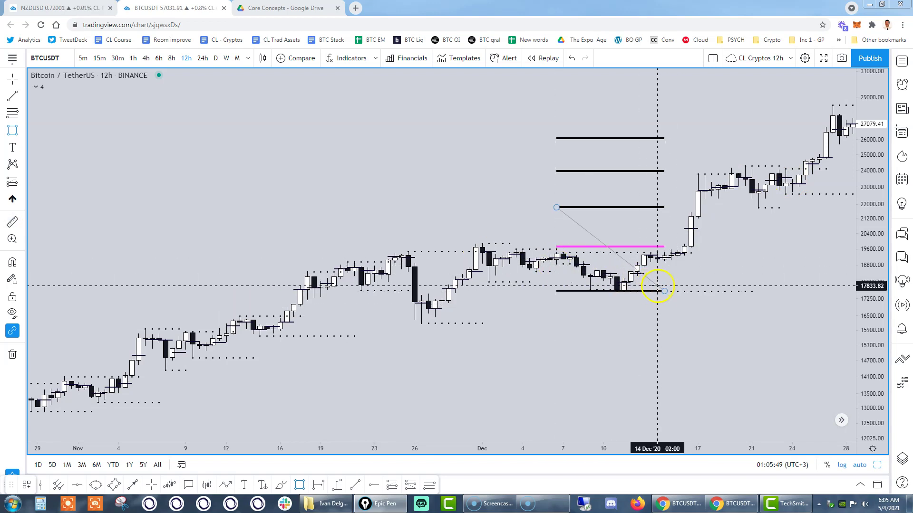
key(ctrl+shift+z)
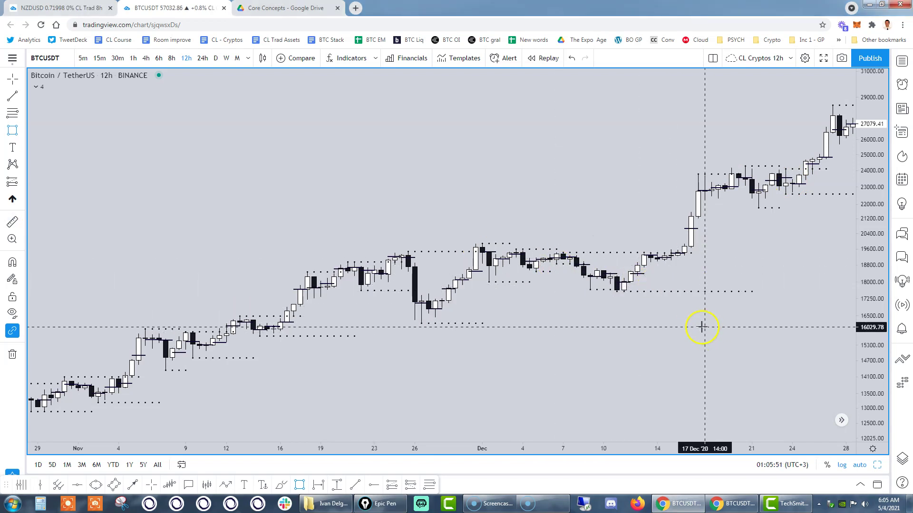
drag(698, 322, 814, 330)
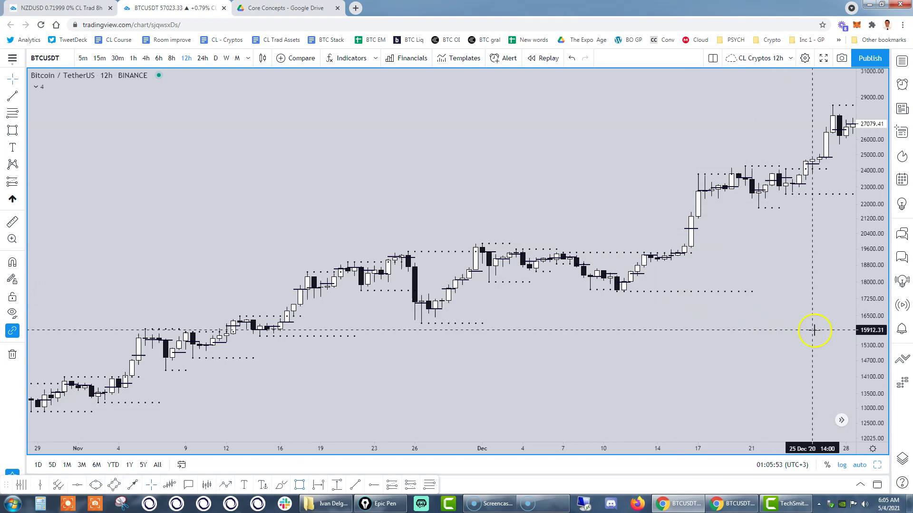
right_click(813, 330)
click(699, 297)
right_click(678, 305)
click(625, 318)
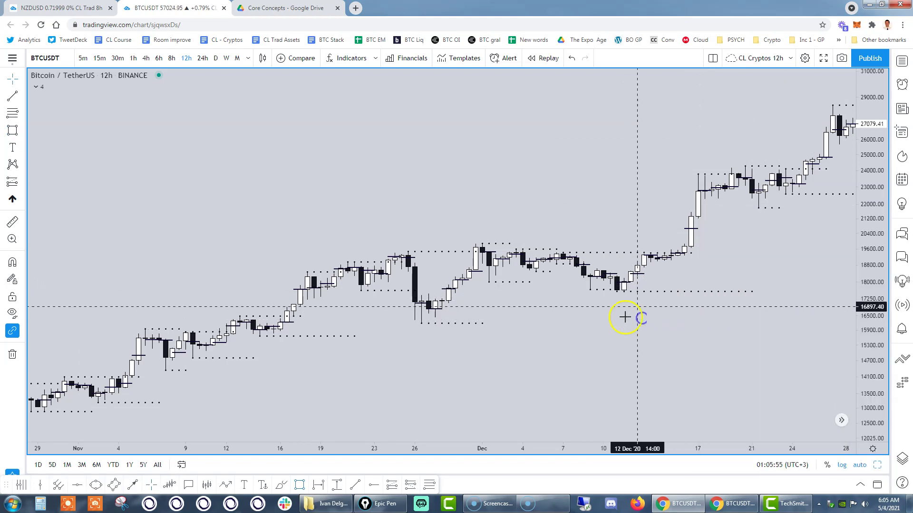
drag(748, 302, 694, 302)
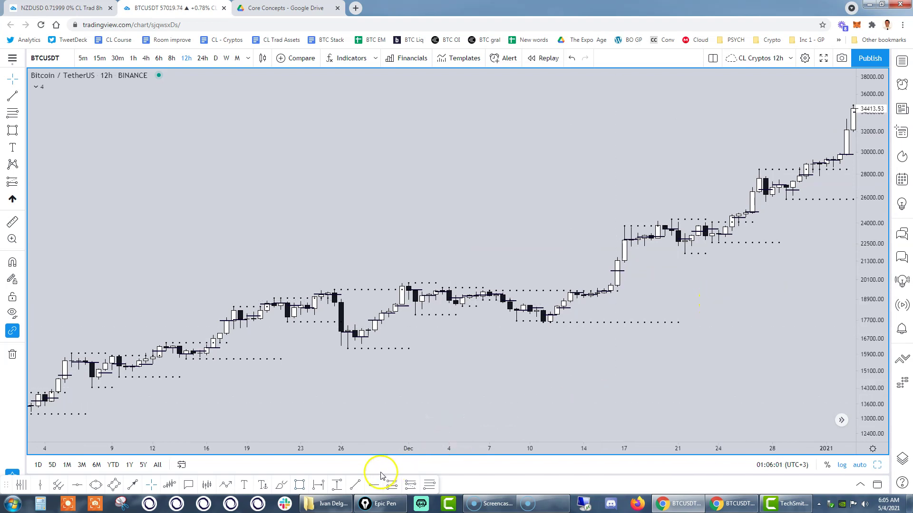
Step: Draw a Fibonacci projection from the 21765 low to the 19 Dec candles
click(430, 484)
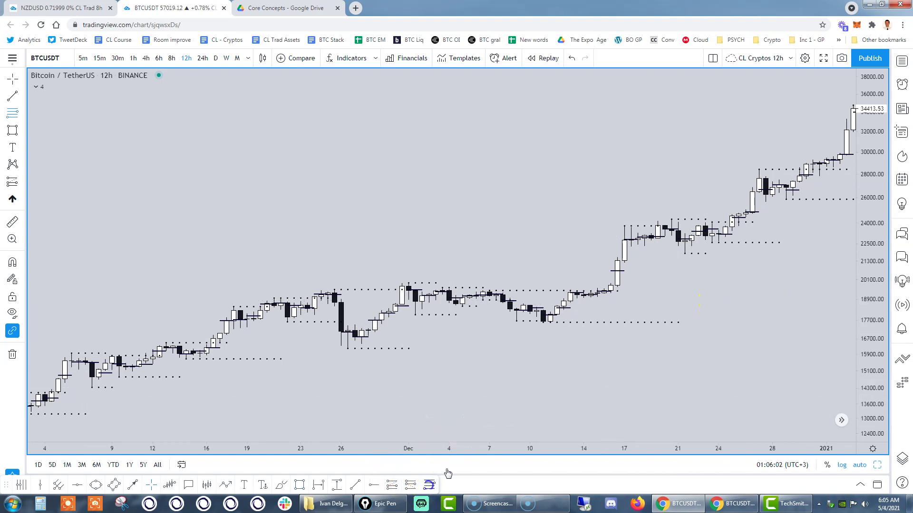
click(738, 254)
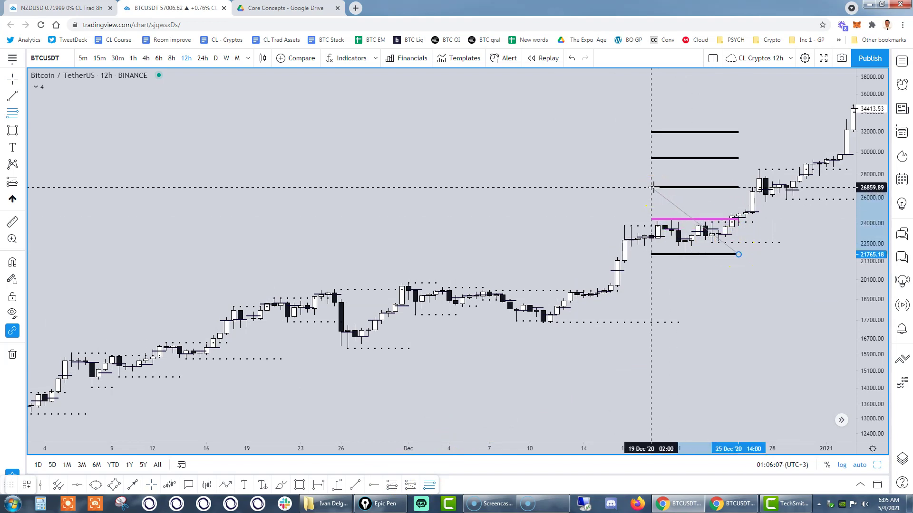
click(652, 186)
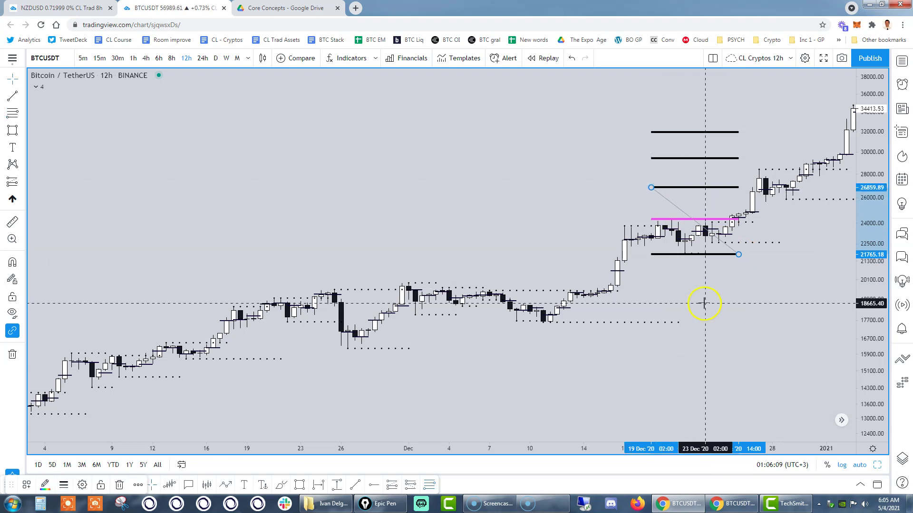
scroll(722, 309, up, 3)
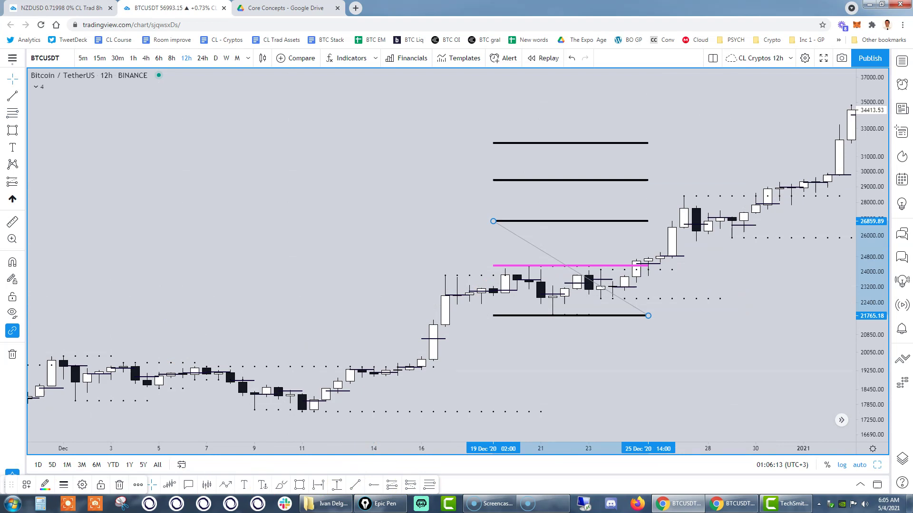
Step: Ink the 26859.89 level across later candles, thickening it where they retest it
drag(649, 222, 695, 221)
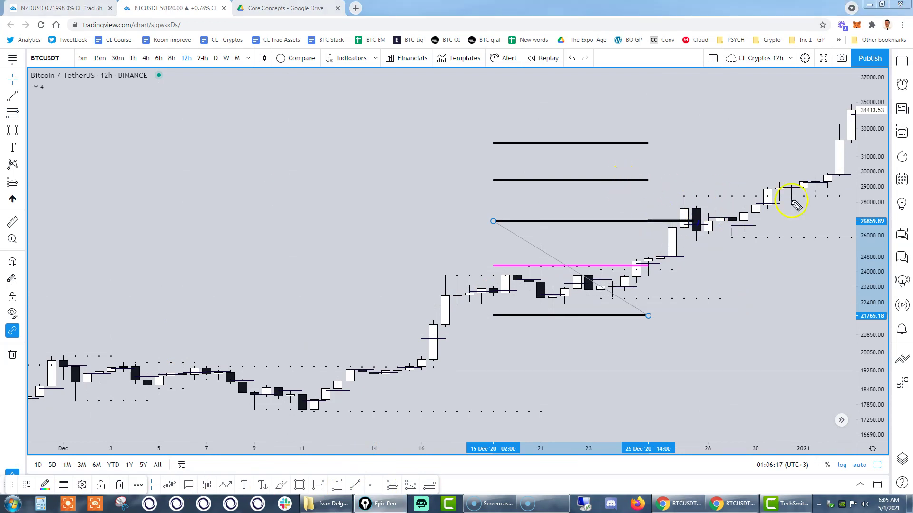
drag(714, 223, 783, 222)
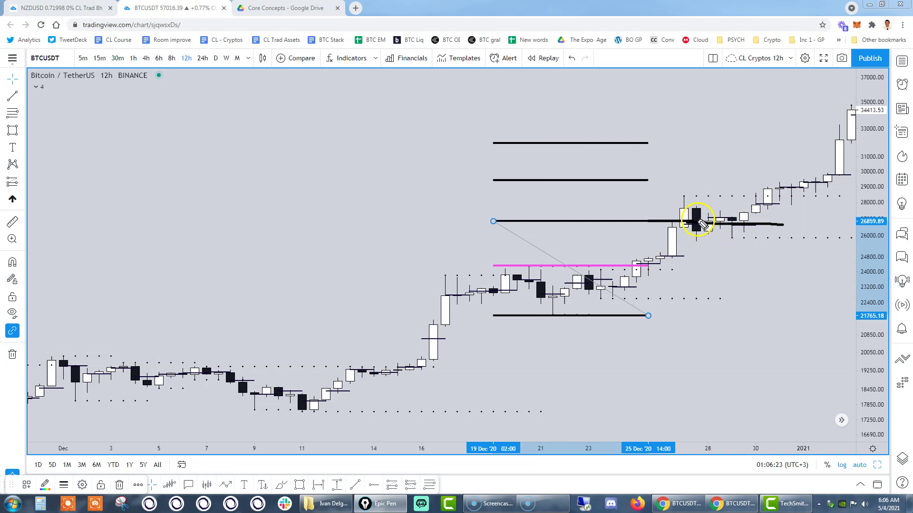
drag(708, 224, 771, 220)
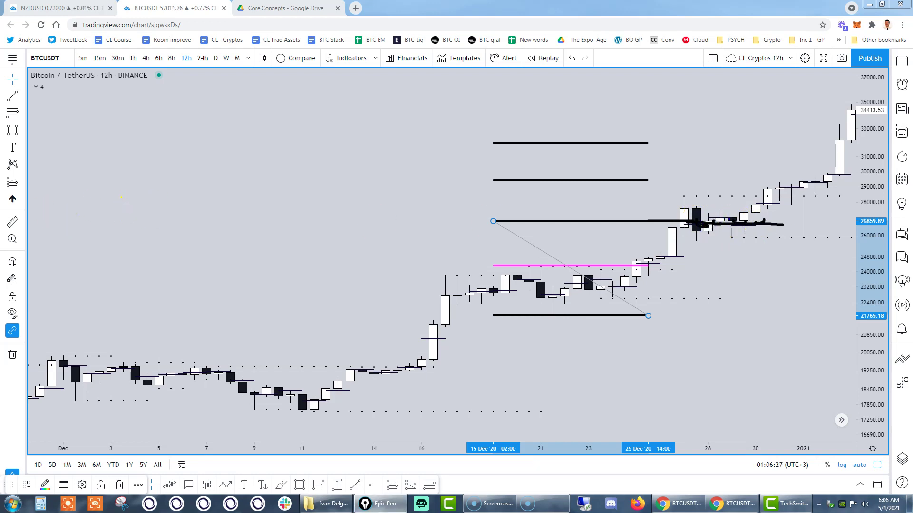
Step: Clear the 26859.89 ink line, delete the late-December Fib projection, and pan to January 2021
key(ctrl+shift+c)
click(418, 209)
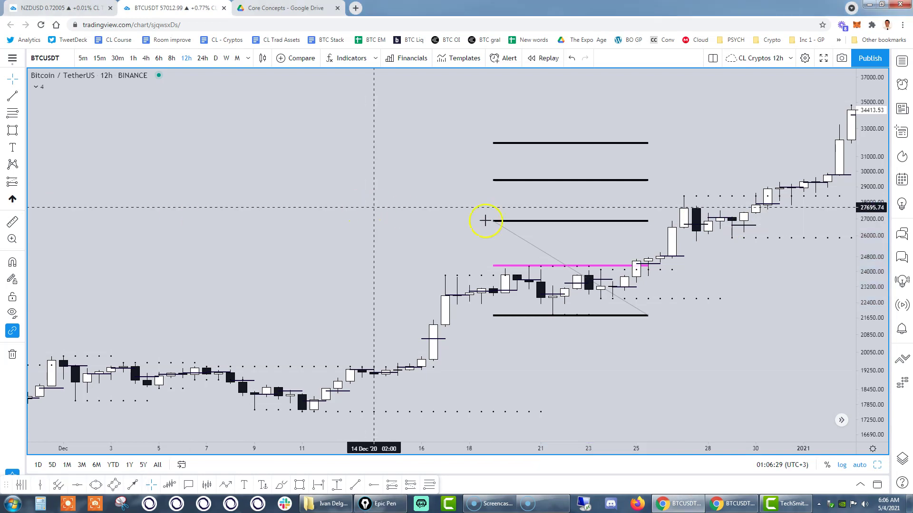
click(507, 226)
key(Delete)
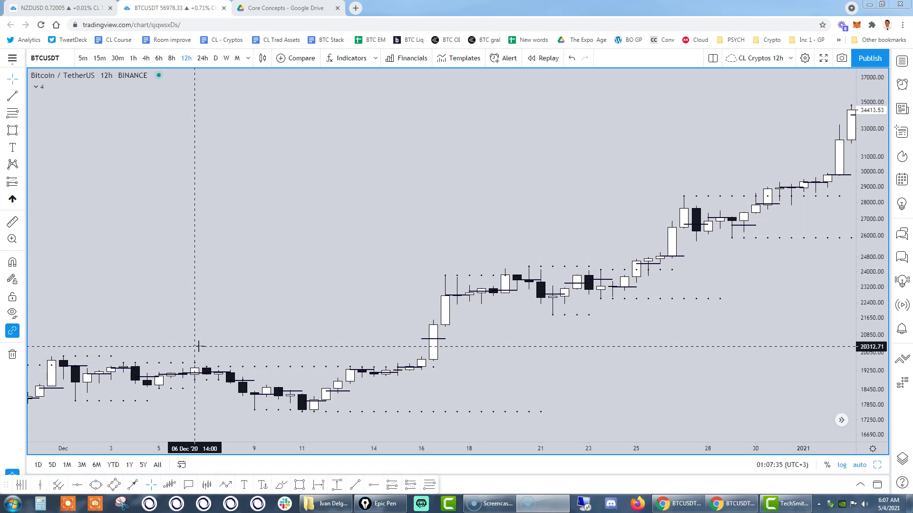
drag(831, 297, 636, 299)
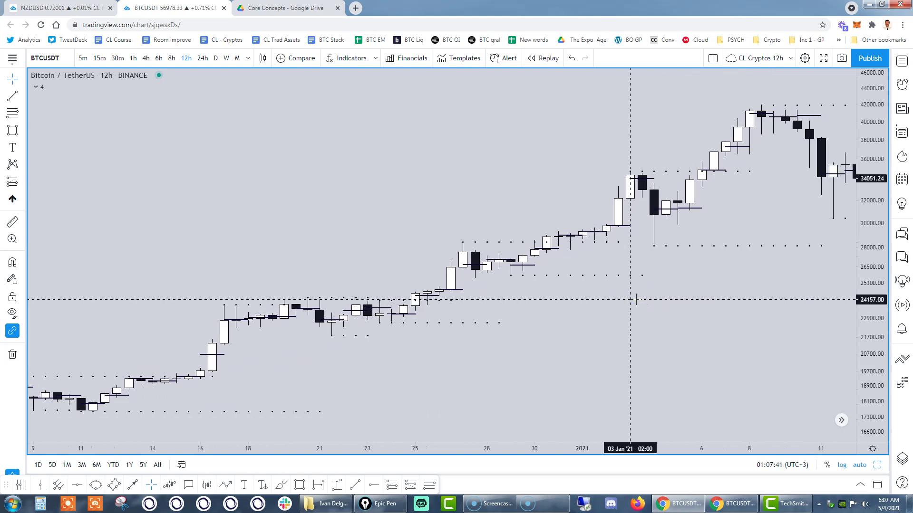